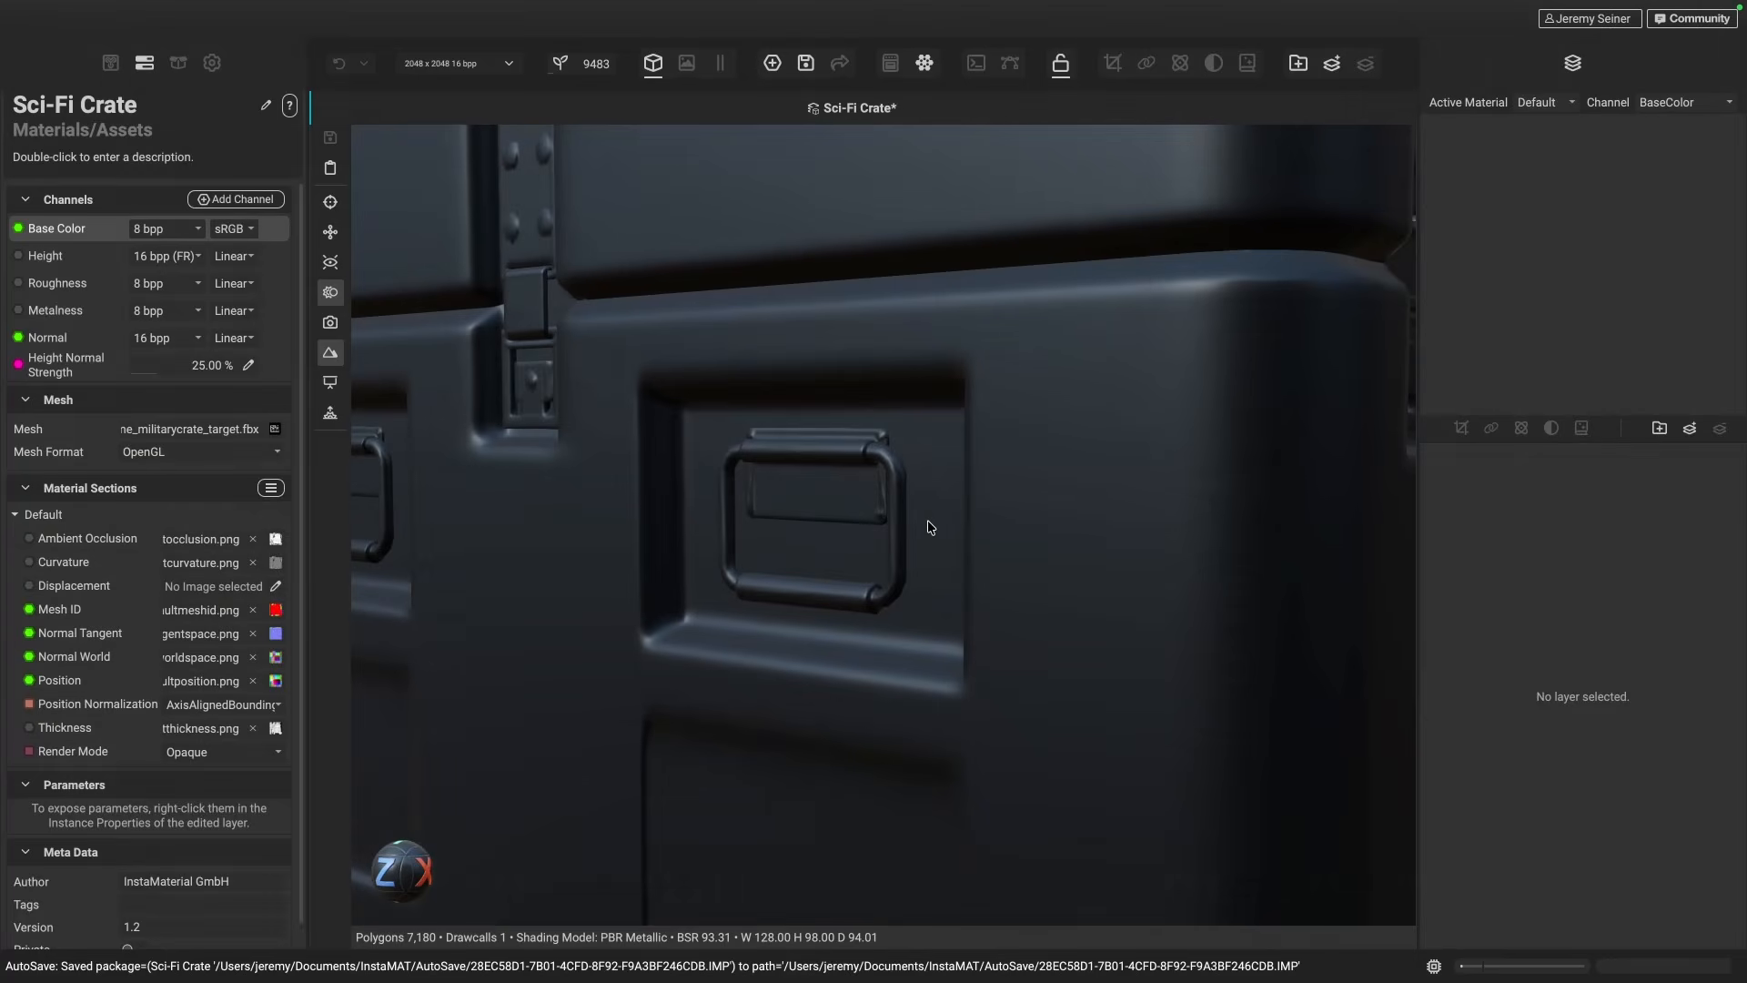
- Switch to InstaLOD Studio and examine the wireframe of the low-poly crate body in the target meshes
{"action": "left_click_drag", "start_coordinate": [928, 523], "coordinate": [946, 558]}
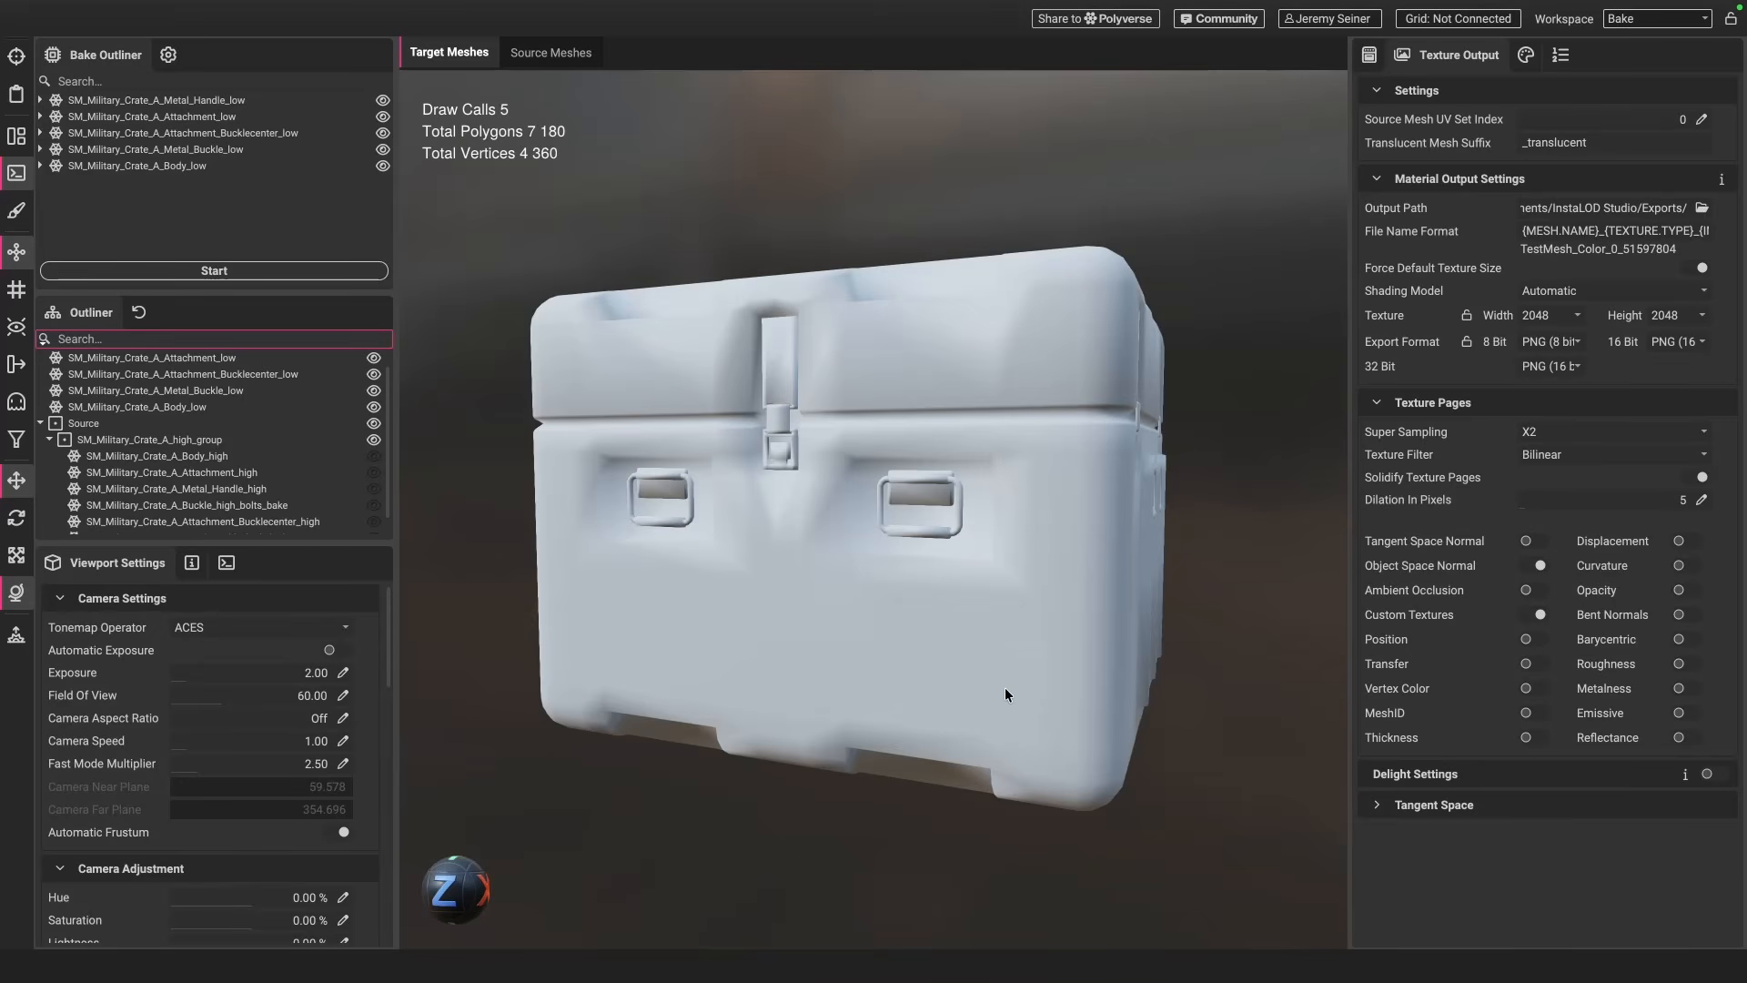
{"action": "left_click_drag", "start_coordinate": [986, 647], "coordinate": [984, 657]}
{"action": "left_click", "coordinate": [768, 619]}
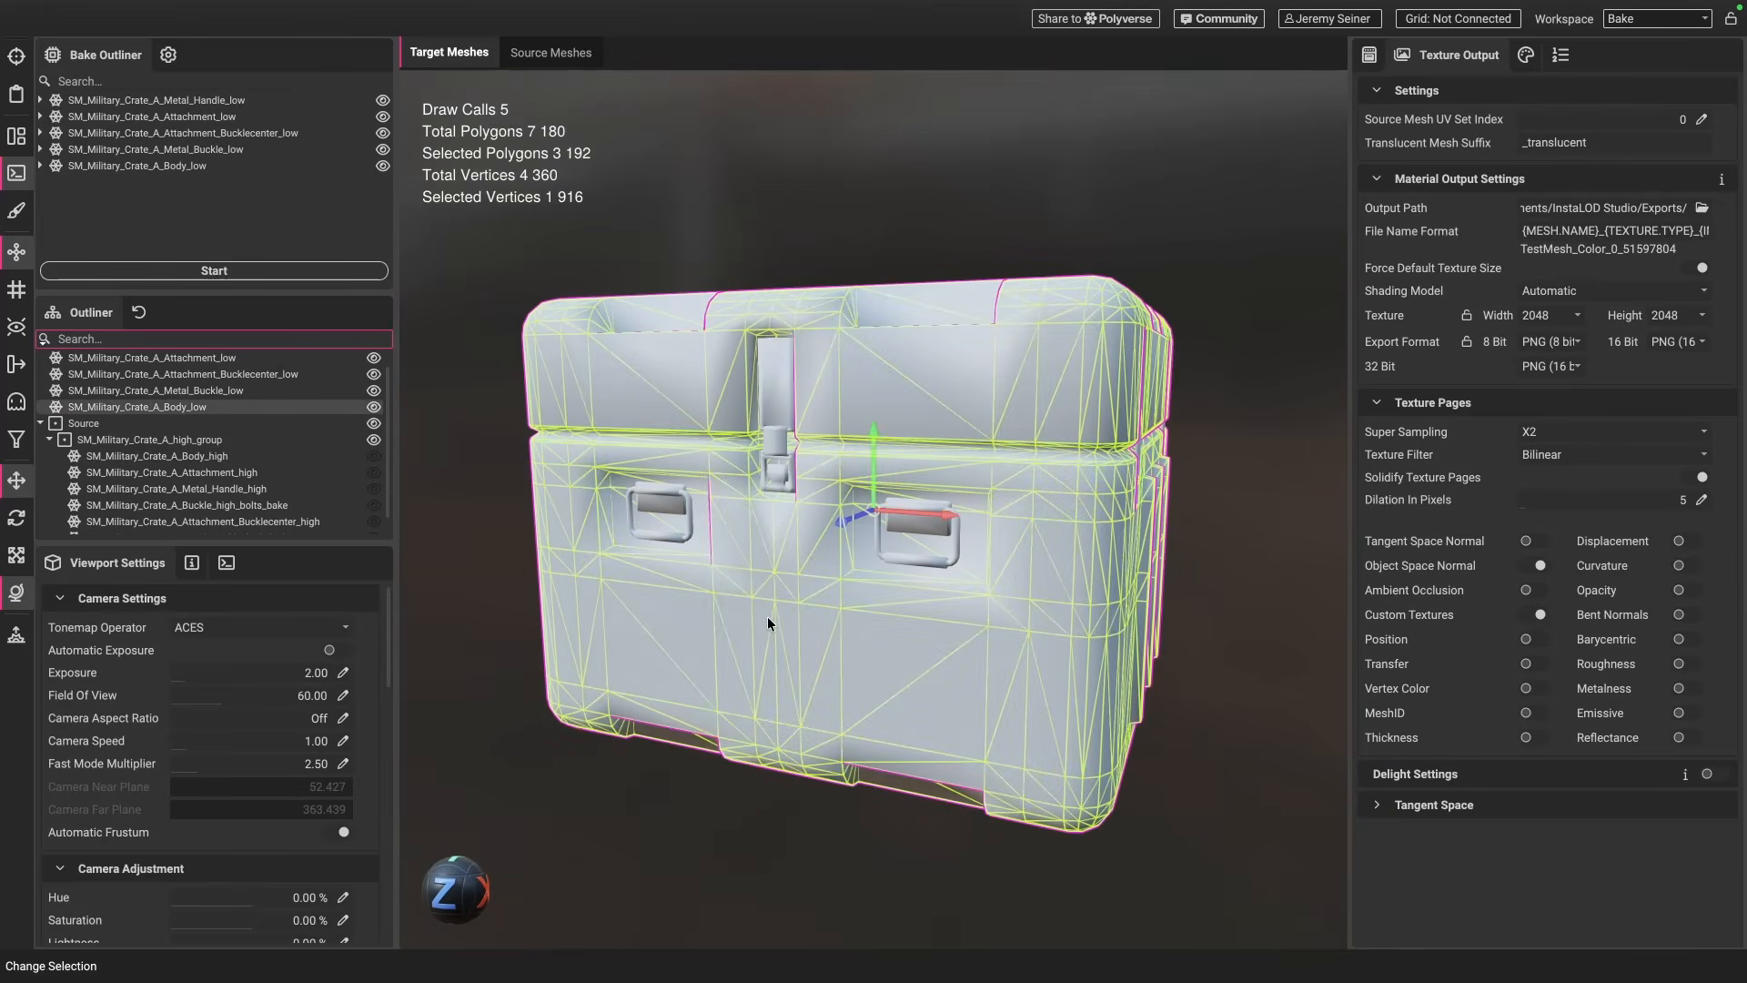
{"action": "left_click", "coordinate": [696, 795]}
- Examine the high-poly source crate, selecting its metal buckle, handle attachment plates and handles in turn
{"action": "left_click", "coordinate": [551, 51]}
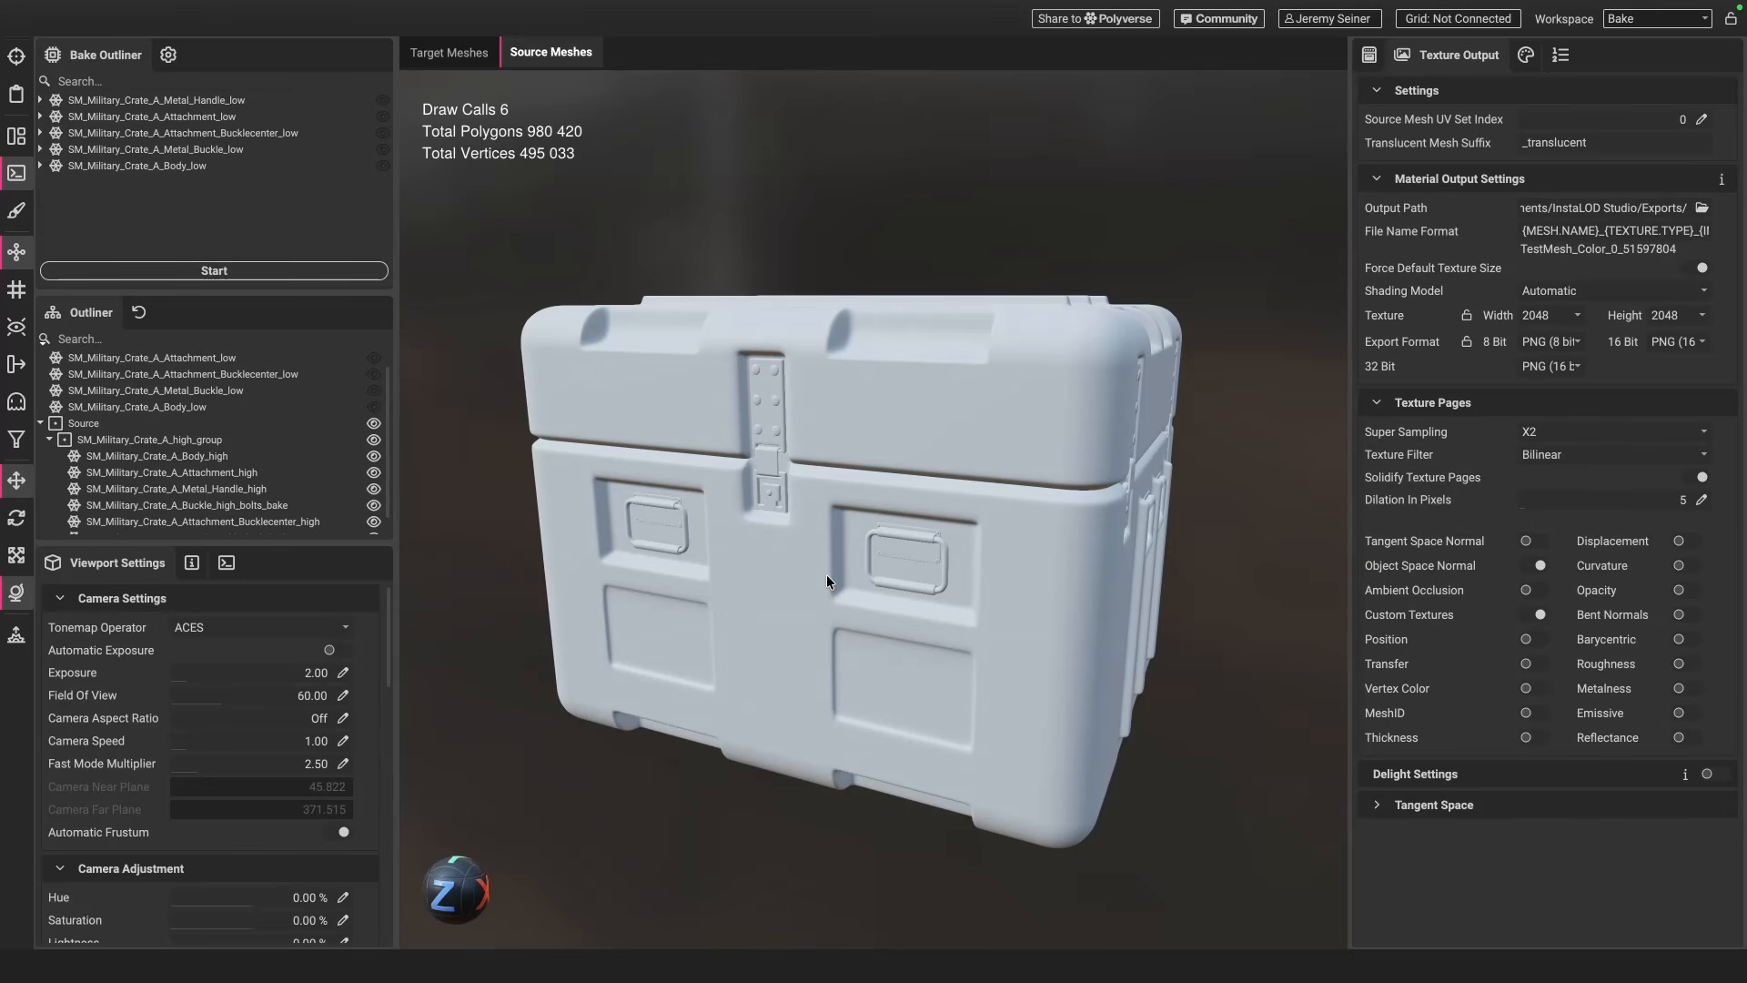
{"action": "middle_click_drag", "start_coordinate": [767, 836], "coordinate": [773, 790]}
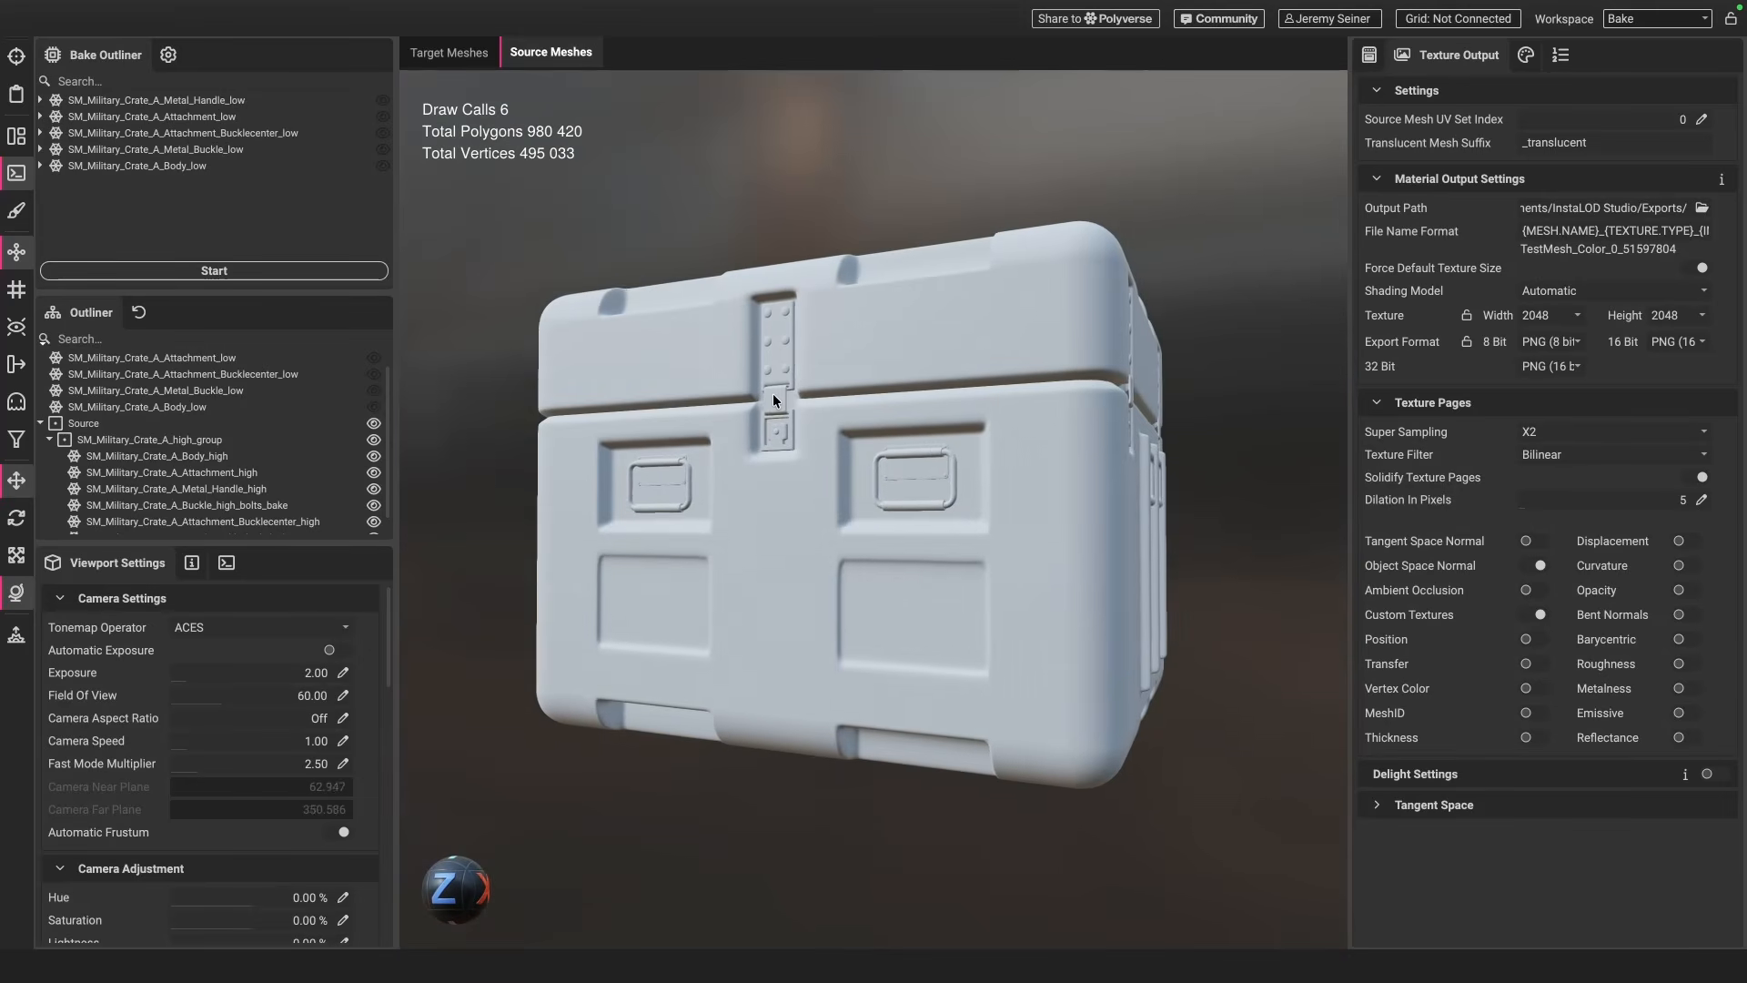
{"action": "scroll", "coordinate": [772, 393], "scroll_direction": "up", "scroll_amount": 5}
{"action": "middle_click_drag", "start_coordinate": [772, 393], "coordinate": [762, 431]}
{"action": "scroll", "coordinate": [737, 378], "scroll_direction": "up", "scroll_amount": 3}
{"action": "left_click", "coordinate": [736, 378]}
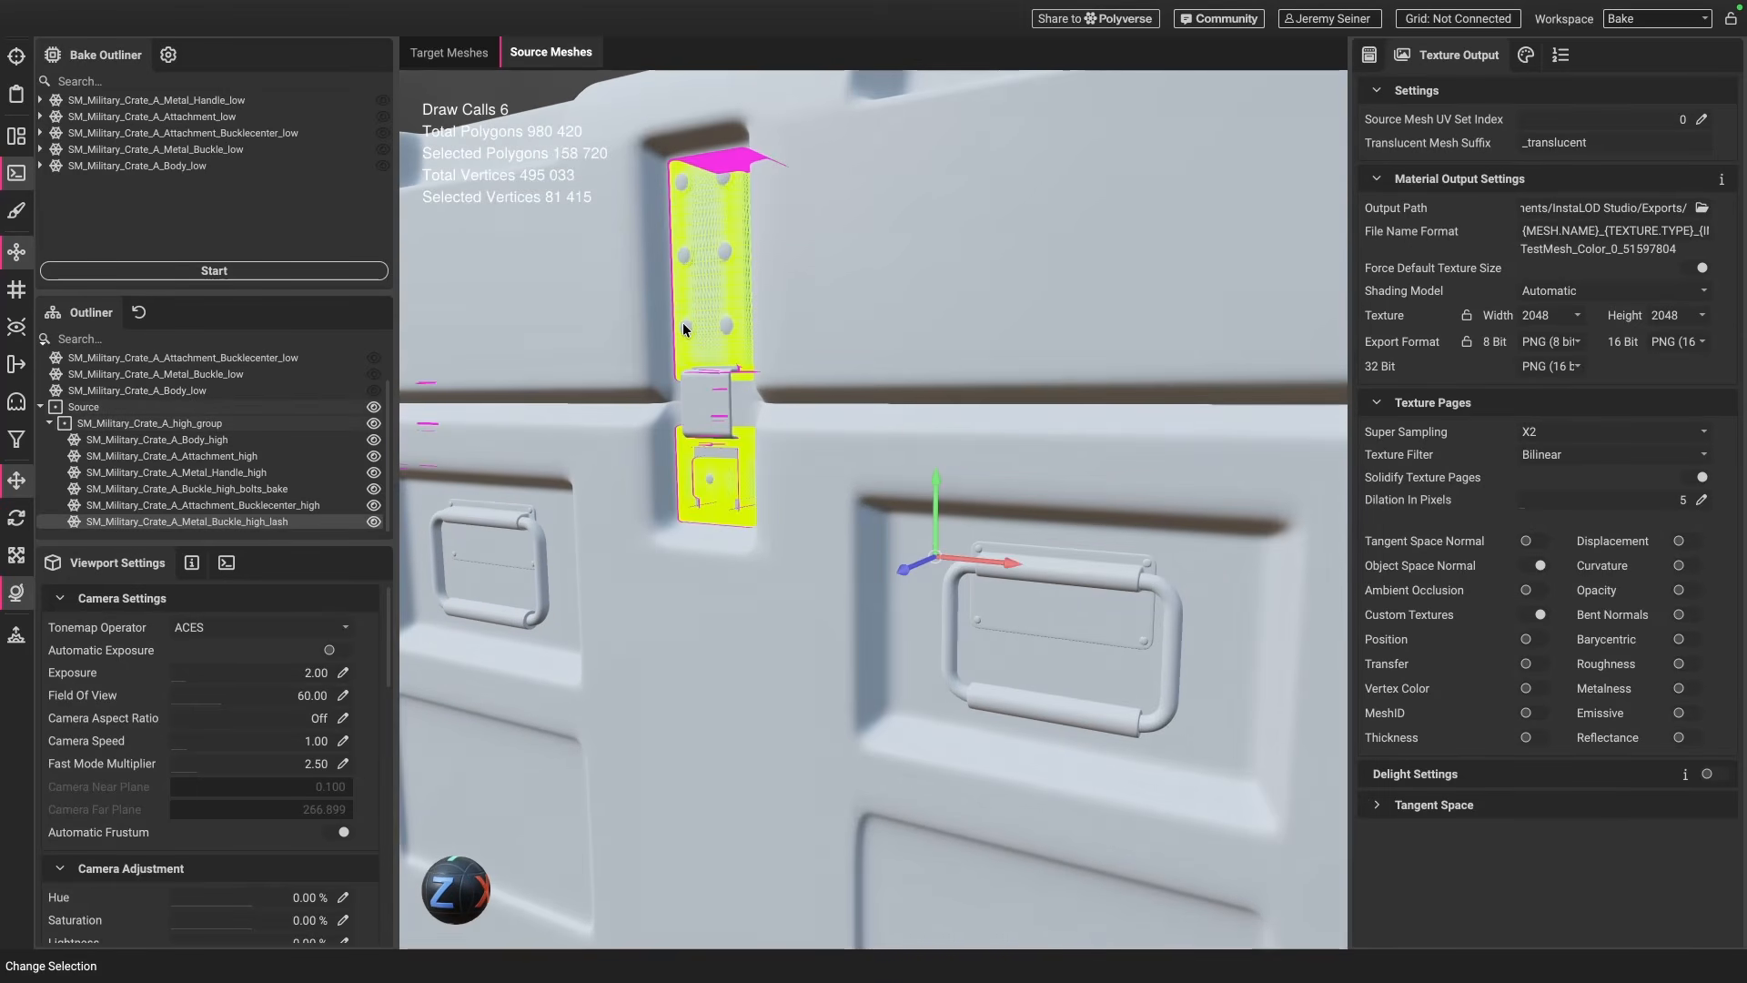
{"action": "left_click", "coordinate": [714, 324]}
{"action": "left_click", "coordinate": [706, 400]}
{"action": "left_click", "coordinate": [1035, 605]}
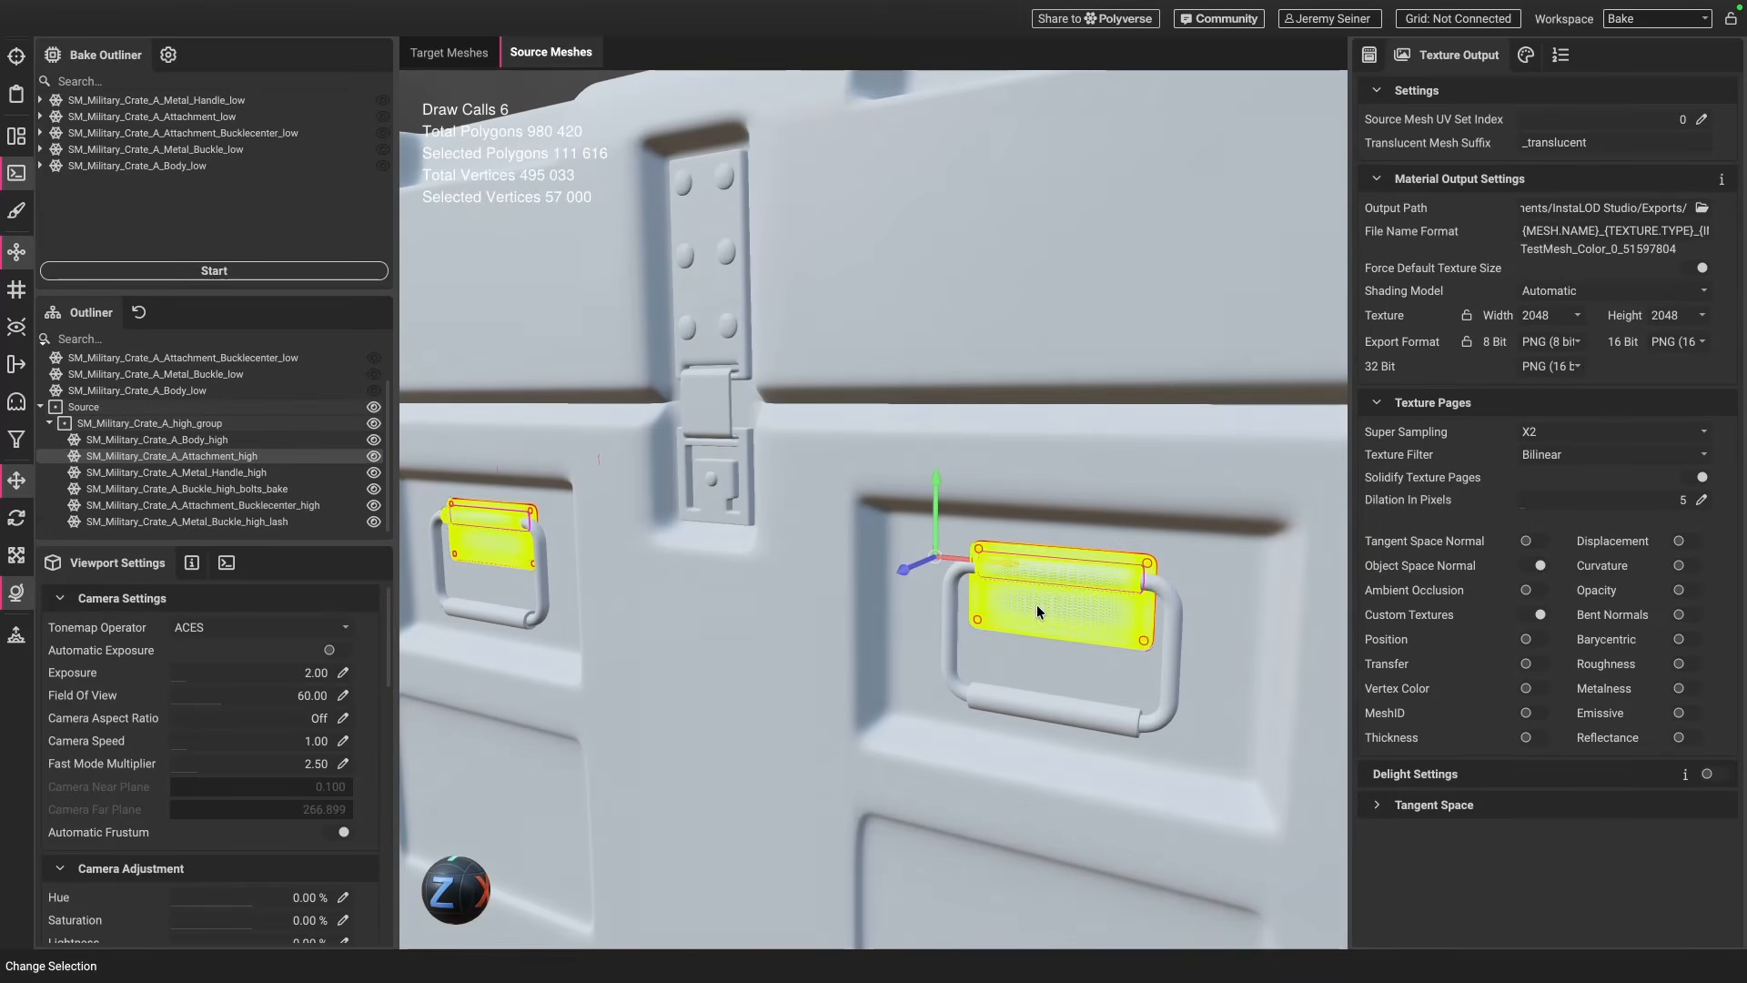
{"action": "scroll", "coordinate": [974, 700], "scroll_direction": "down", "scroll_amount": 5}
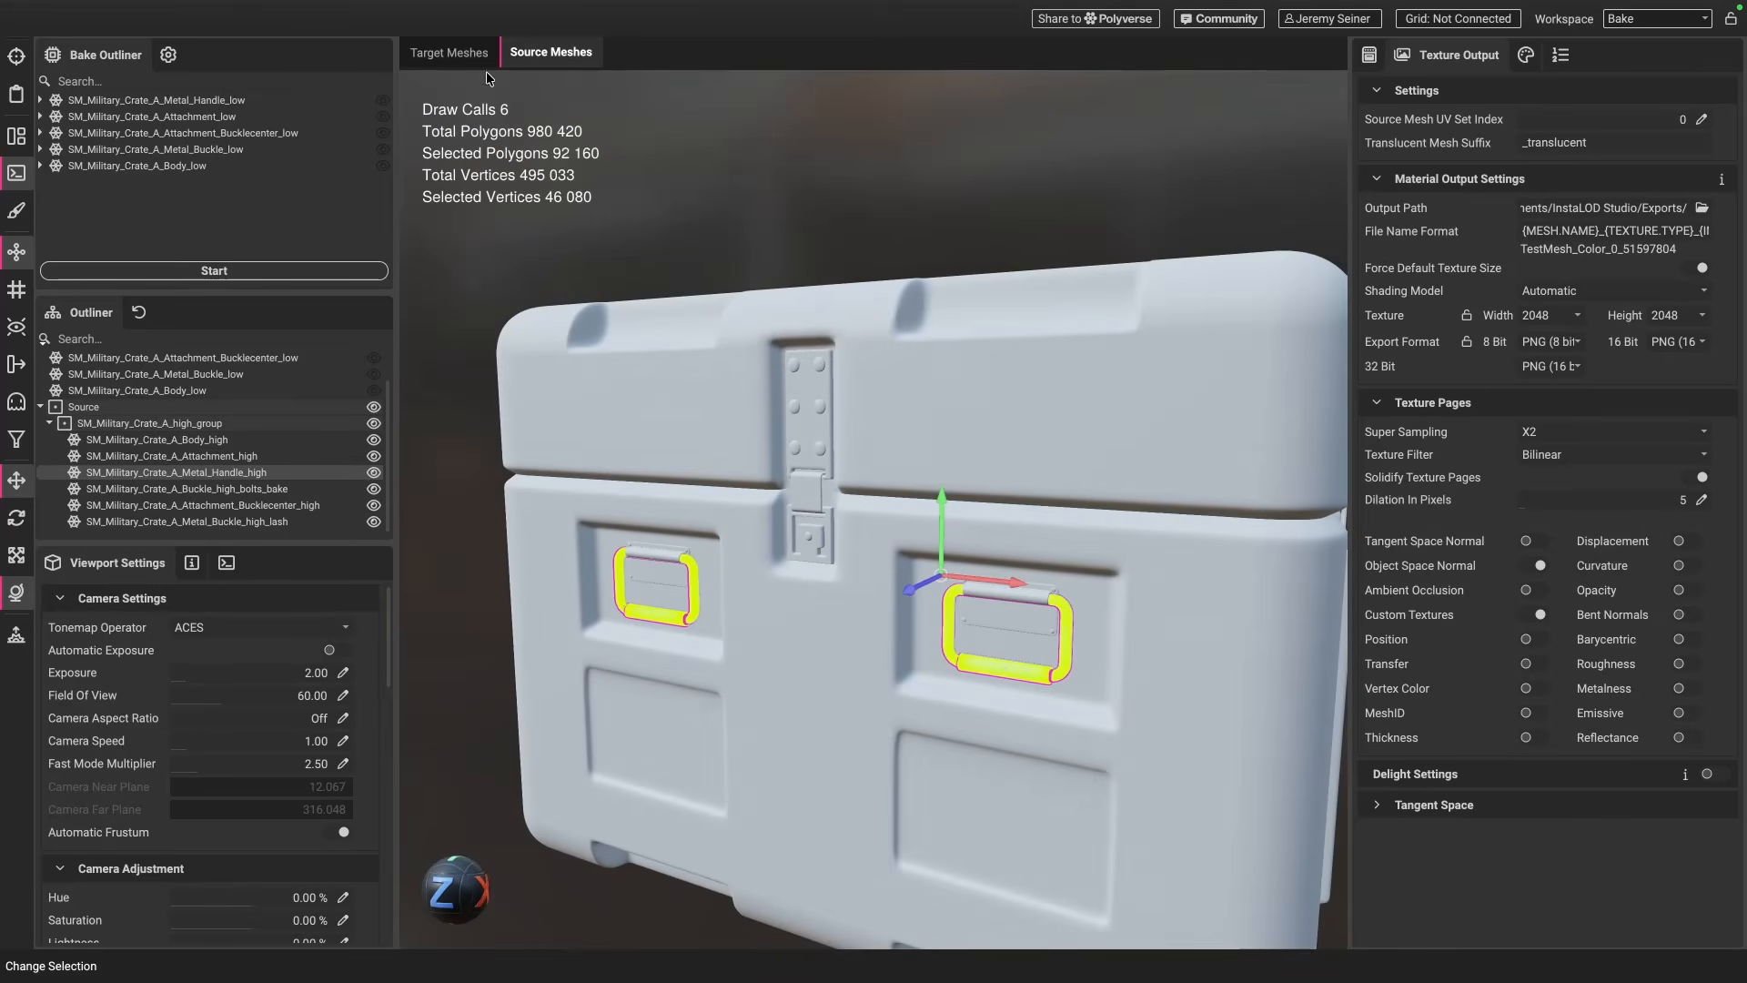
- Return to the target meshes and examine the low-poly body's wireframe around the handles and buckle
{"action": "left_click", "coordinate": [457, 55]}
{"action": "left_click", "coordinate": [848, 657]}
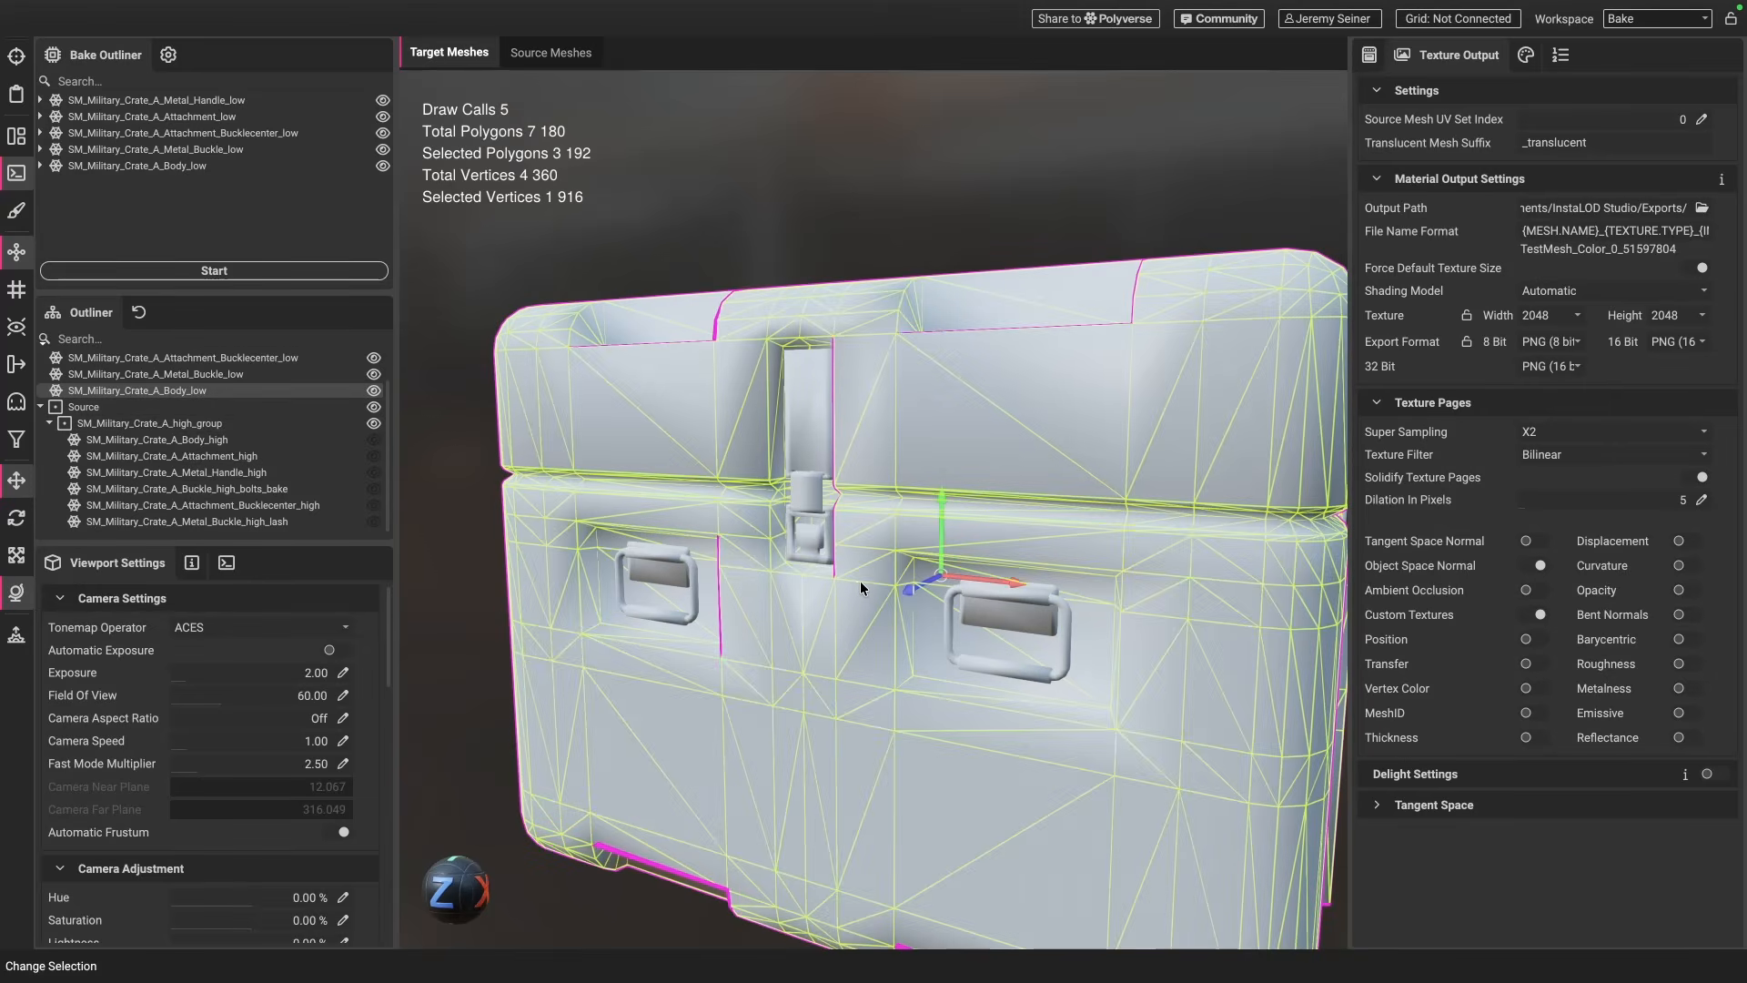
{"action": "scroll", "coordinate": [856, 581], "scroll_direction": "down", "scroll_amount": 3}
{"action": "middle_click_drag", "start_coordinate": [840, 639], "coordinate": [832, 625]}
{"action": "scroll", "coordinate": [1004, 591], "scroll_direction": "up", "scroll_amount": 5}
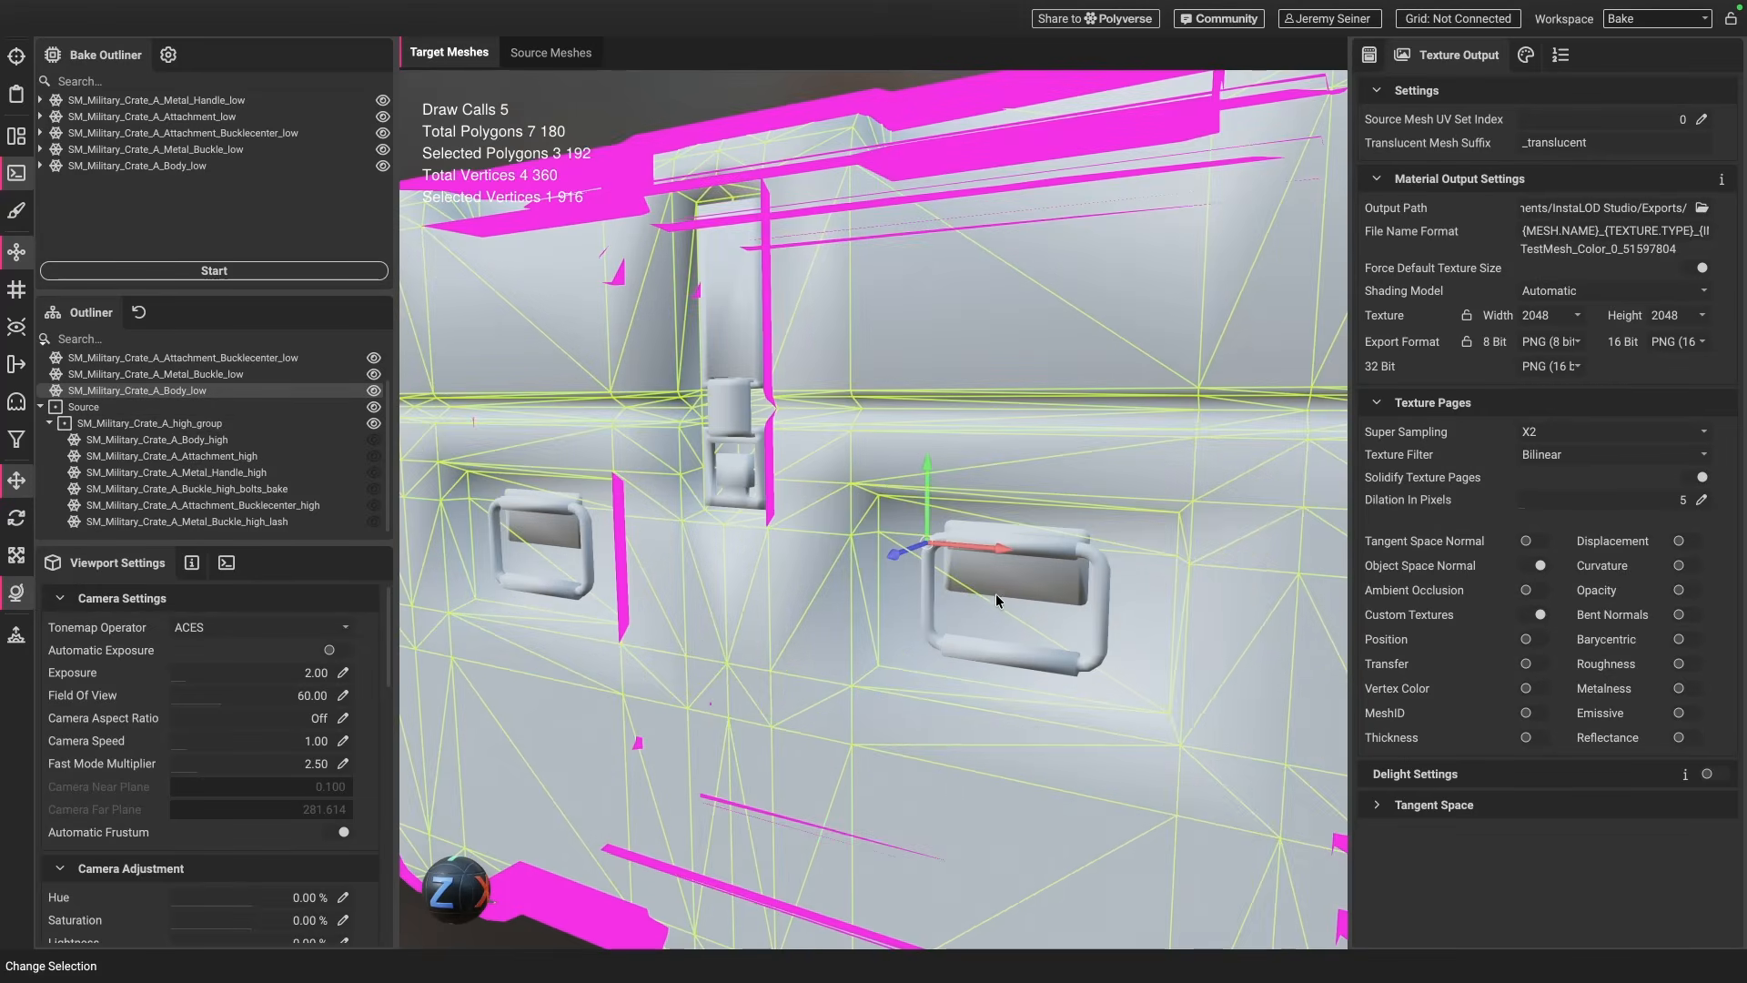
{"action": "scroll", "coordinate": [874, 455], "scroll_direction": "down", "scroll_amount": 5}
{"action": "scroll", "coordinate": [896, 523], "scroll_direction": "up", "scroll_amount": 4}
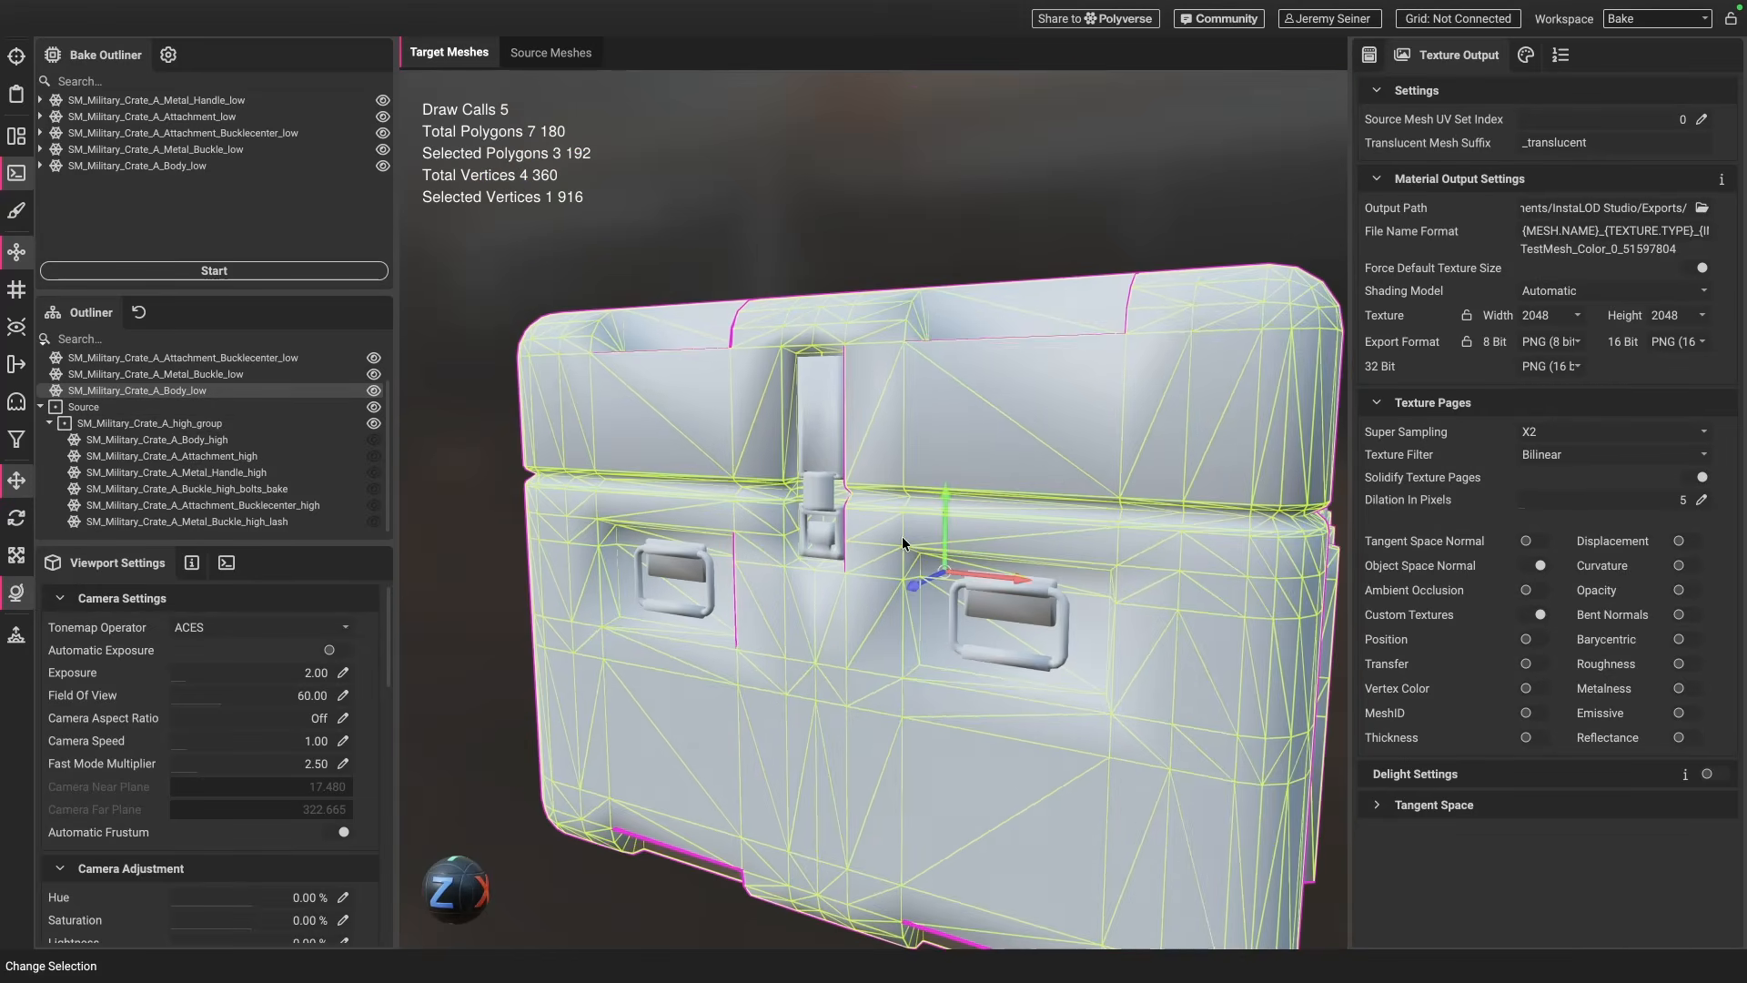
- Select the low-poly metal buckle and compare its geometry with the source meshes, ending on the whole target crate
{"action": "scroll", "coordinate": [813, 450], "scroll_direction": "up", "scroll_amount": 4}
{"action": "left_click", "coordinate": [804, 447]}
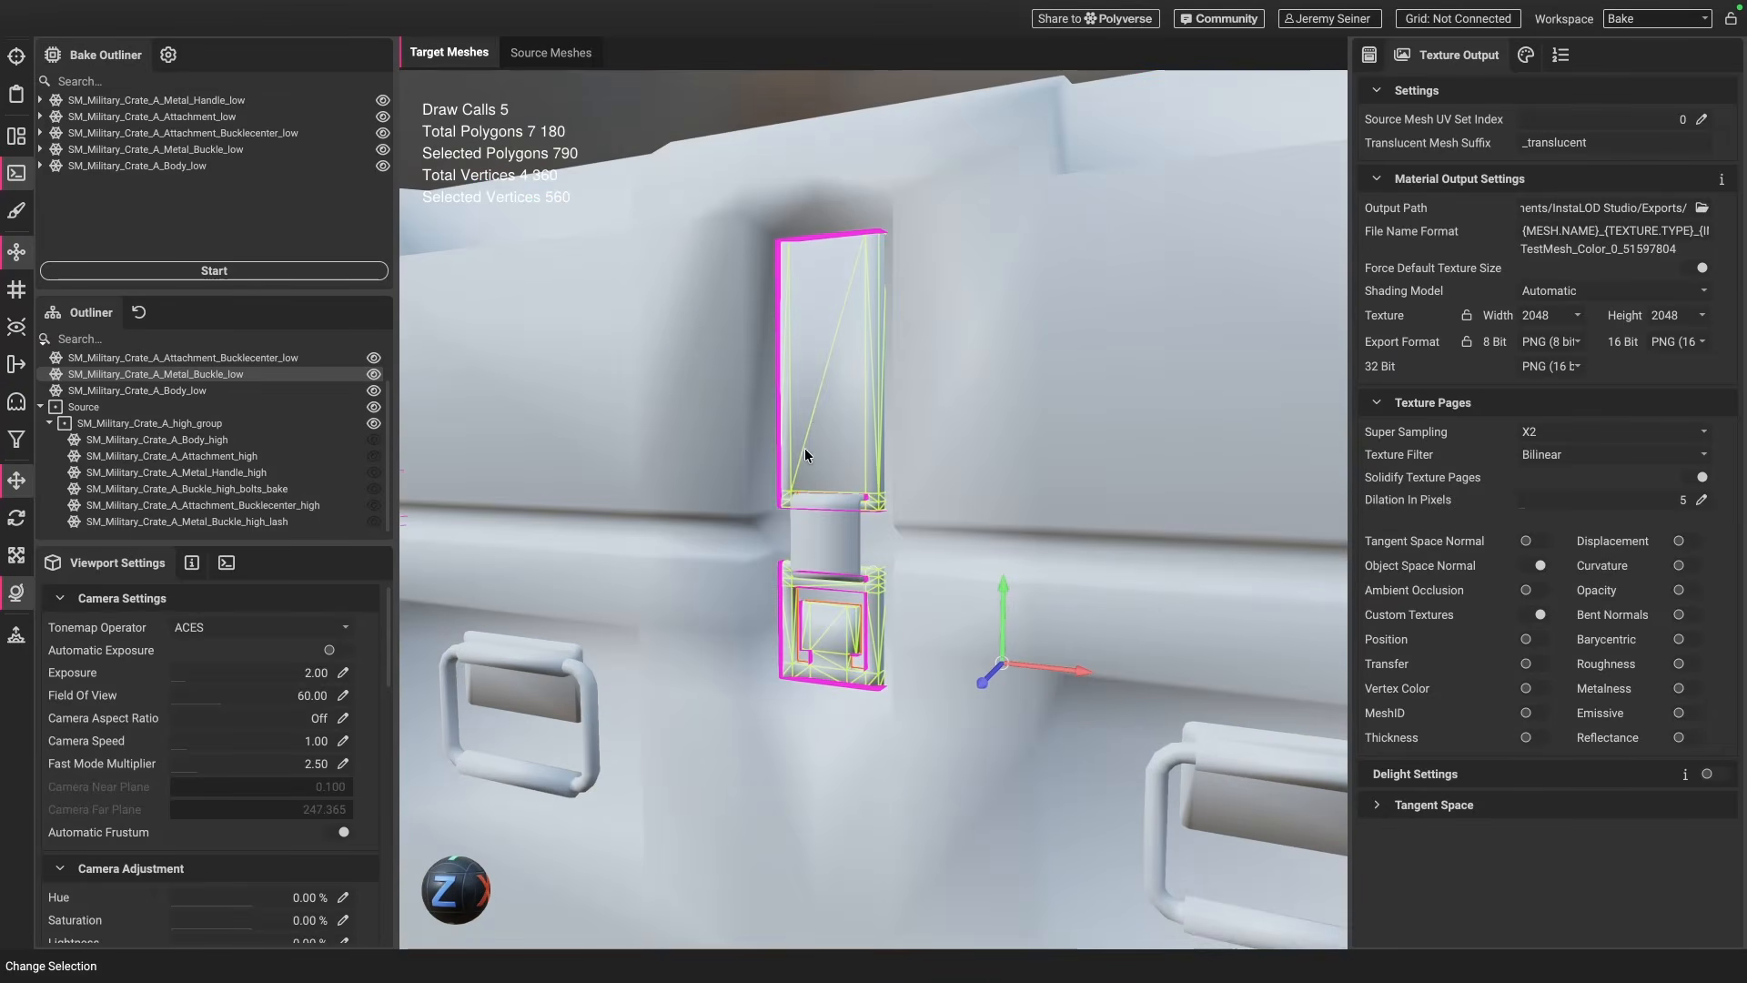
{"action": "left_click", "coordinate": [573, 55]}
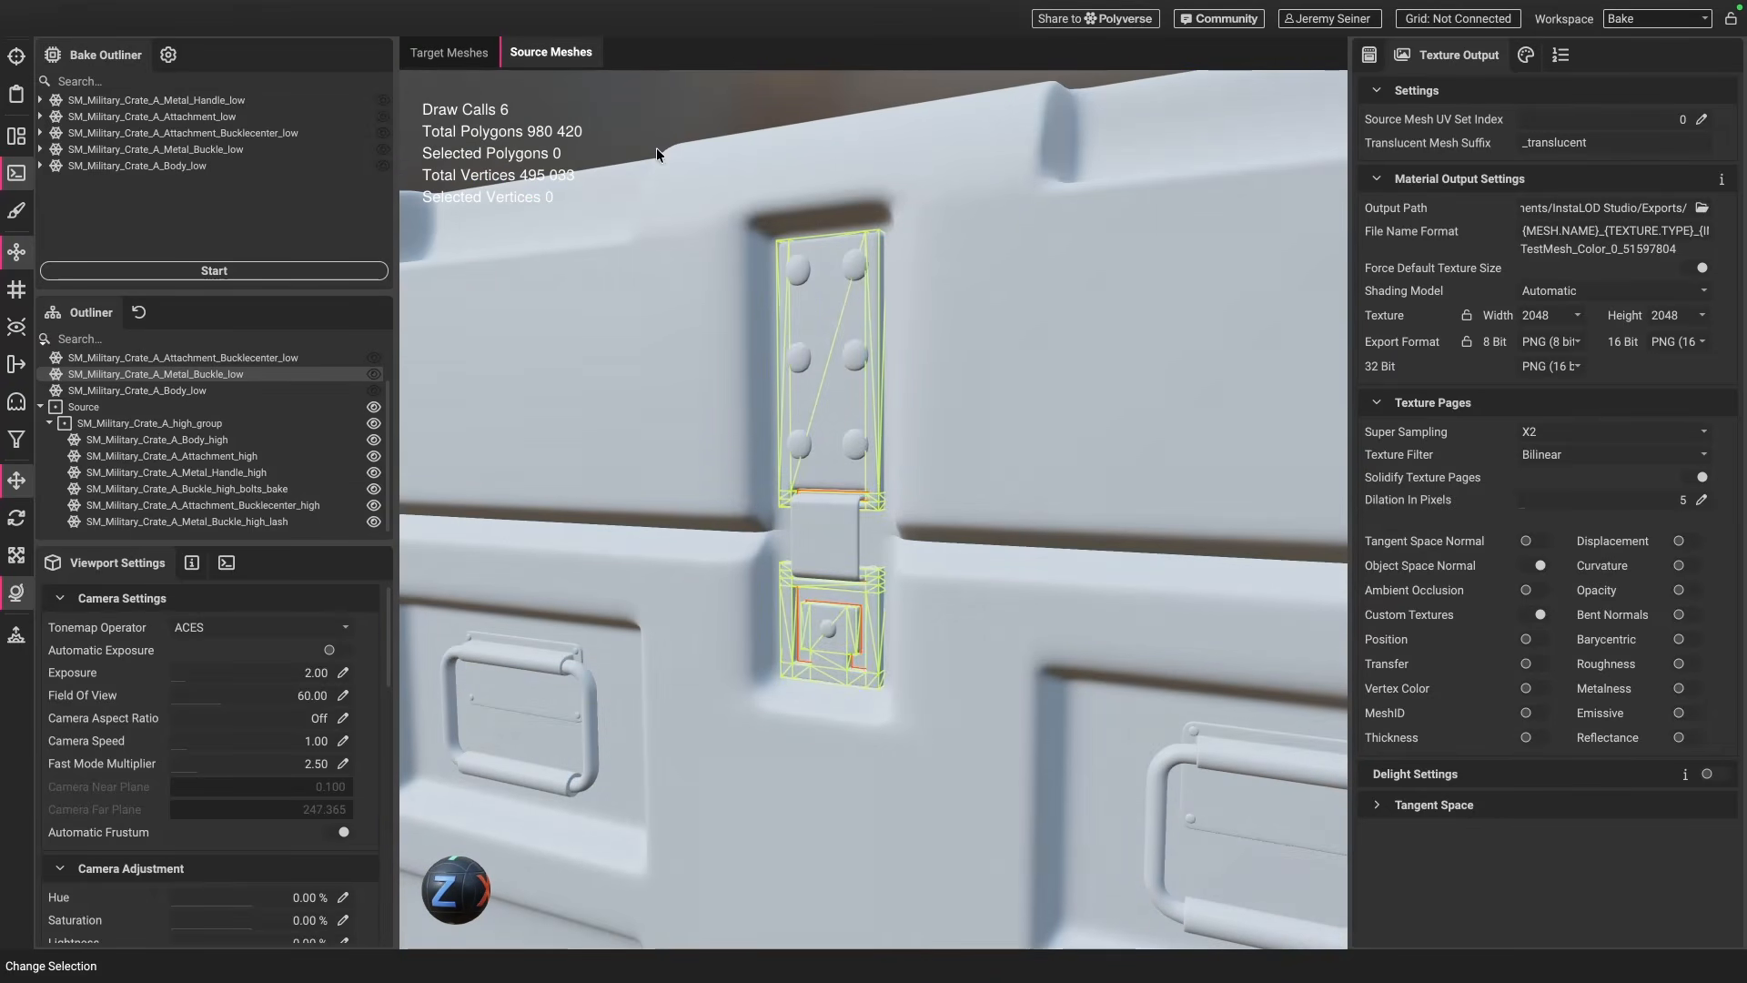
{"action": "left_click", "coordinate": [446, 54]}
{"action": "scroll", "coordinate": [832, 434], "scroll_direction": "down", "scroll_amount": 3}
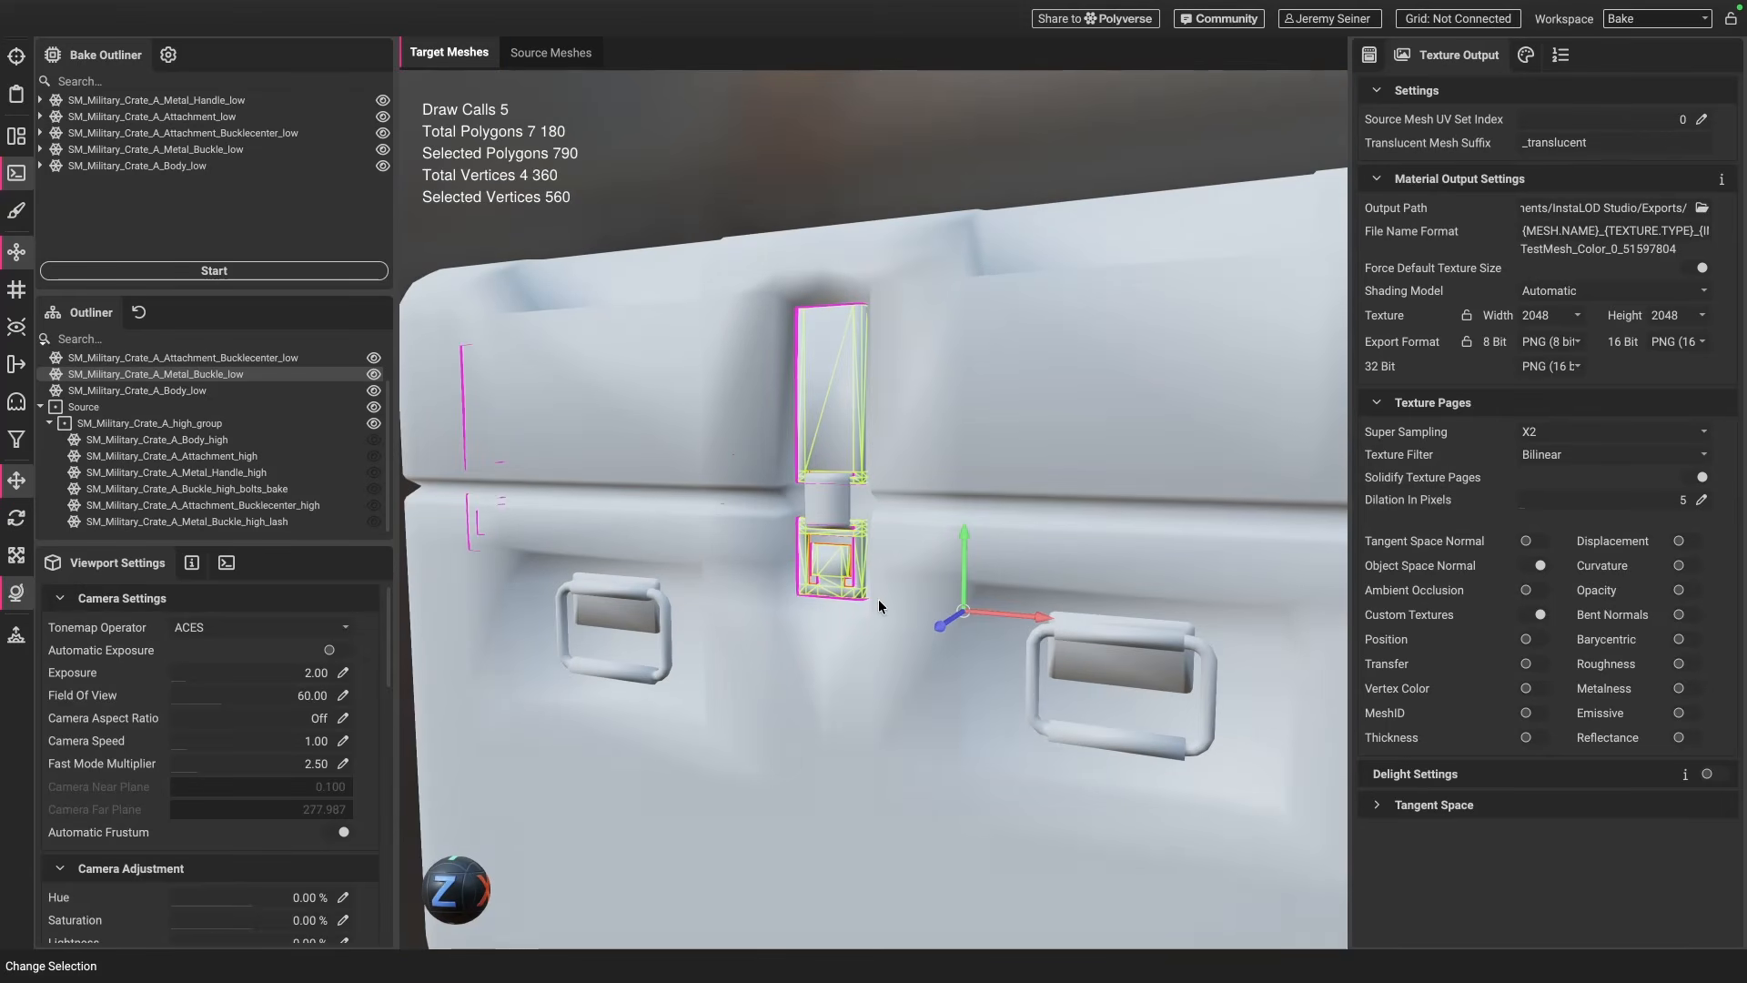
{"action": "scroll", "coordinate": [875, 595], "scroll_direction": "down", "scroll_amount": 2}
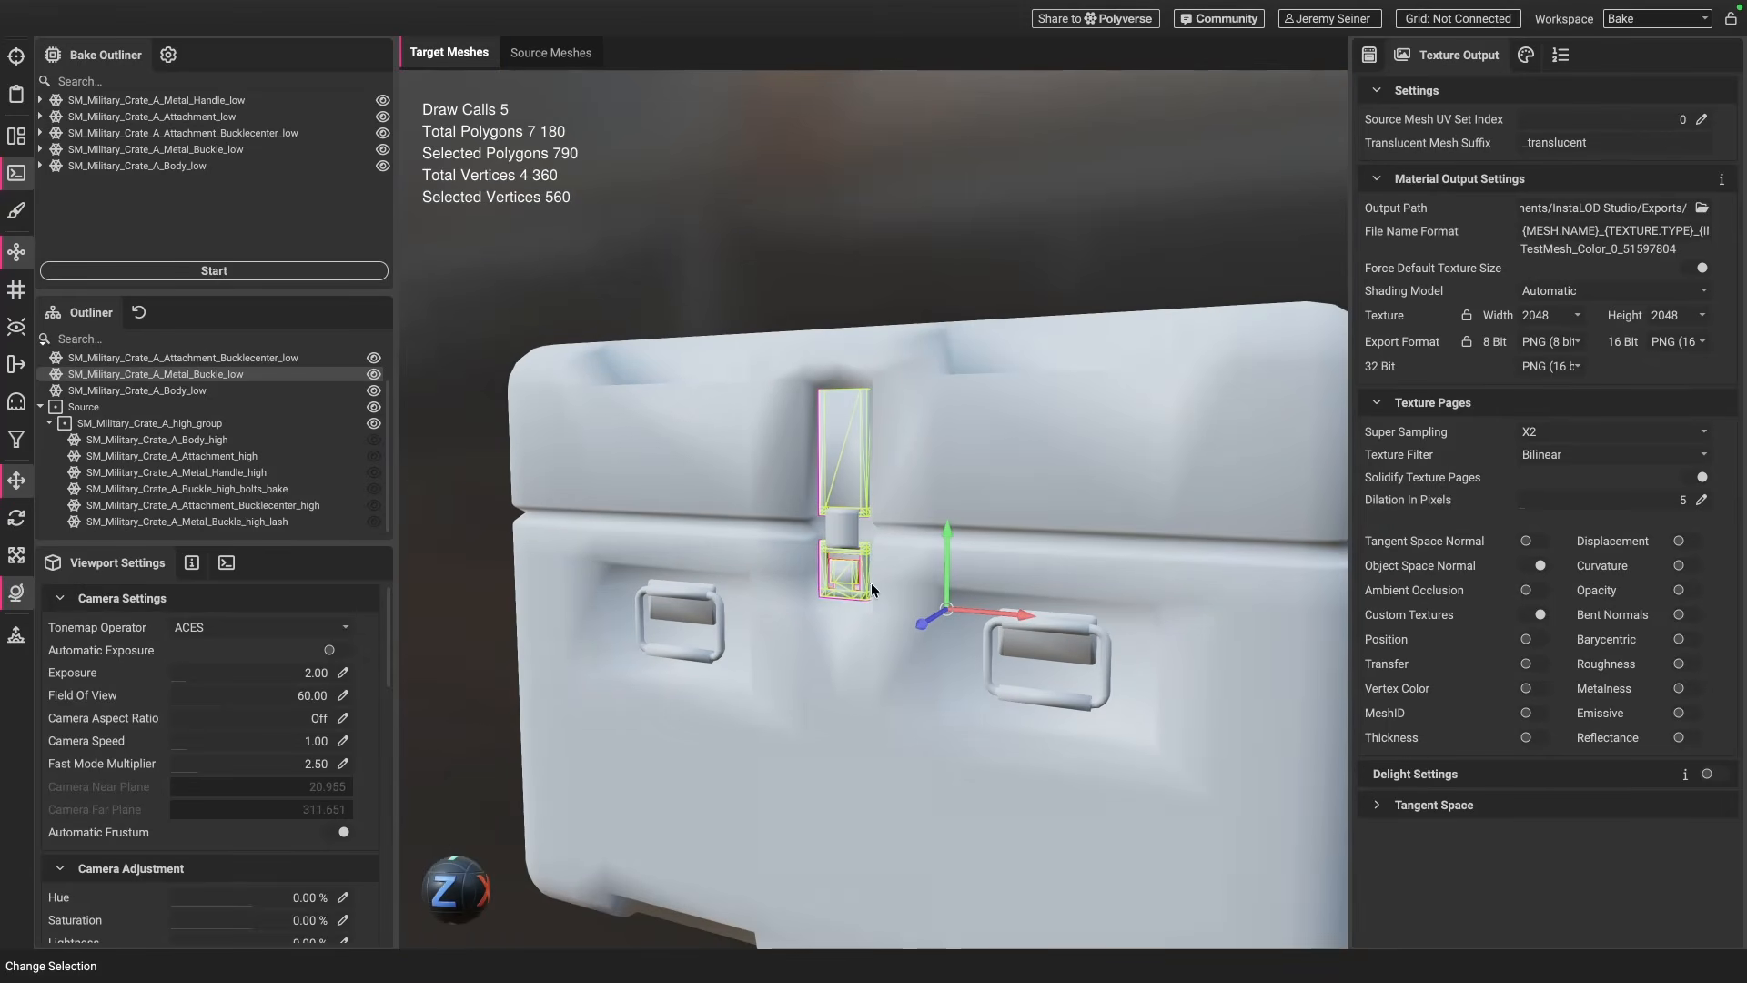
{"action": "scroll", "coordinate": [886, 625], "scroll_direction": "down", "scroll_amount": 3}
{"action": "middle_click_drag", "start_coordinate": [825, 658], "coordinate": [821, 562], "text": "alt"}
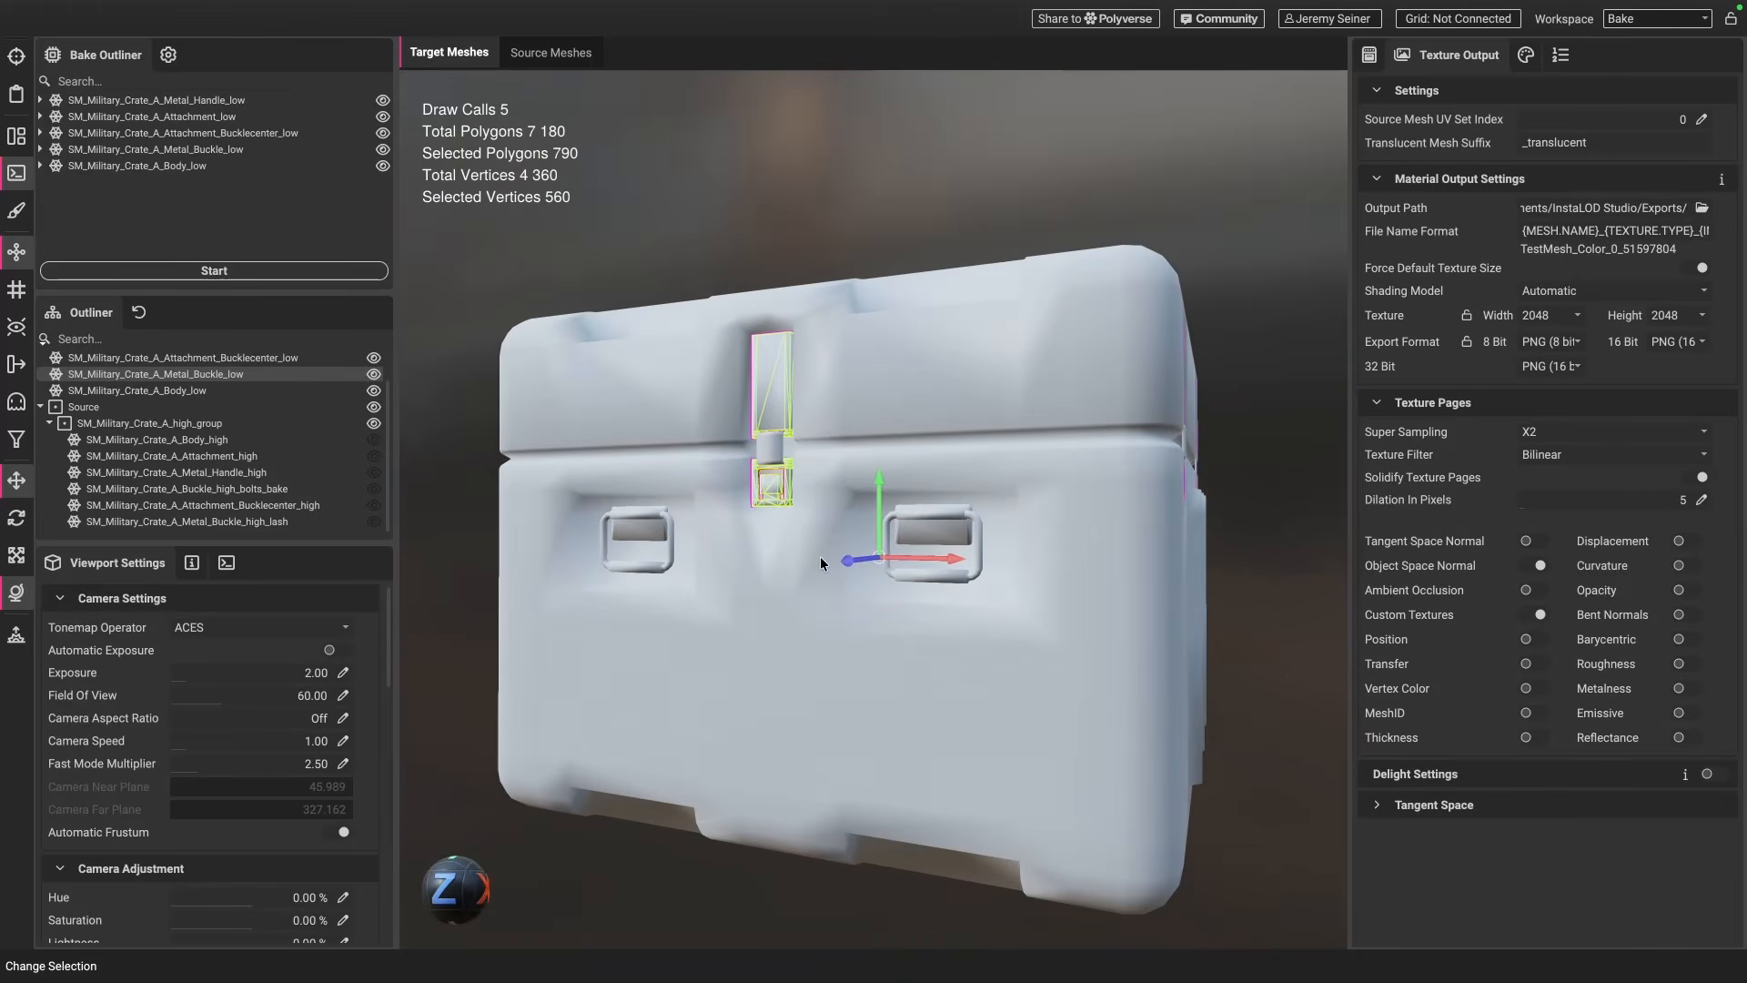
{"action": "left_click_drag", "start_coordinate": [821, 561], "coordinate": [821, 577], "text": "alt"}
{"action": "middle_click_drag", "start_coordinate": [820, 576], "coordinate": [819, 563]}
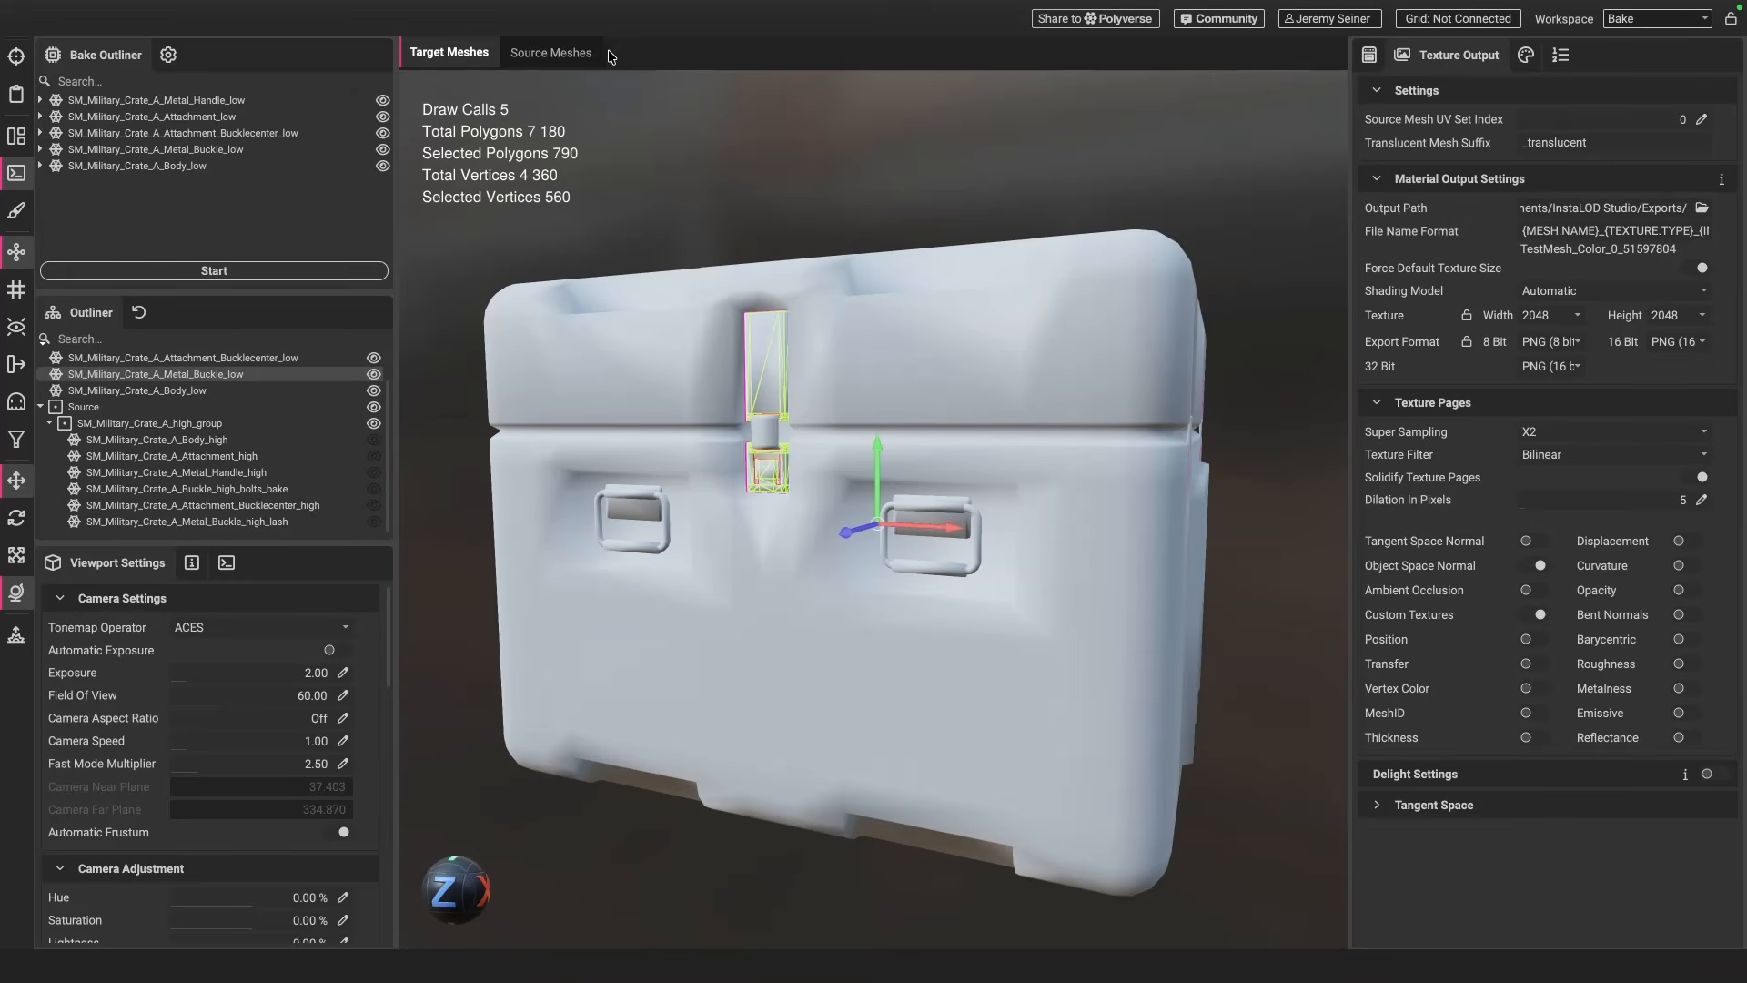
- Select the high-poly metal buckle in the source meshes and its low-poly counterpart in the target meshes to compare their names
{"action": "left_click", "coordinate": [552, 52]}
{"action": "scroll", "coordinate": [835, 562], "scroll_direction": "up", "scroll_amount": 5}
{"action": "left_click_drag", "start_coordinate": [836, 562], "coordinate": [776, 560]}
{"action": "left_click", "coordinate": [730, 270]}
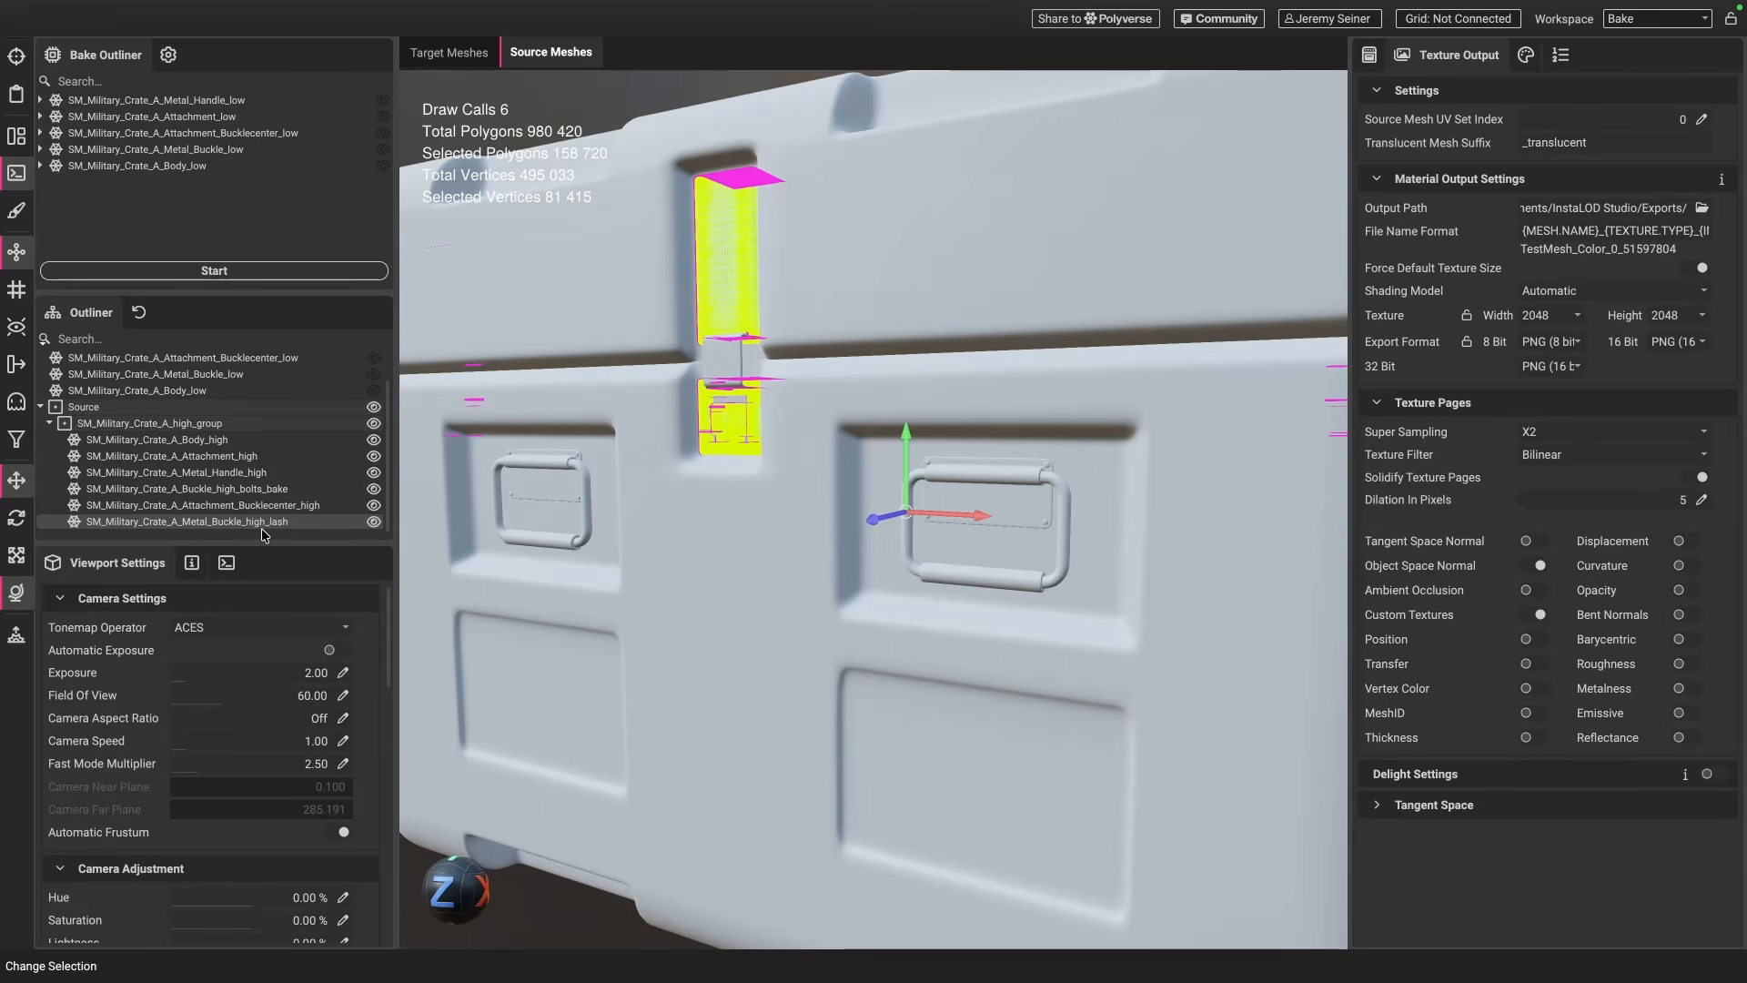
{"action": "left_click", "coordinate": [449, 52]}
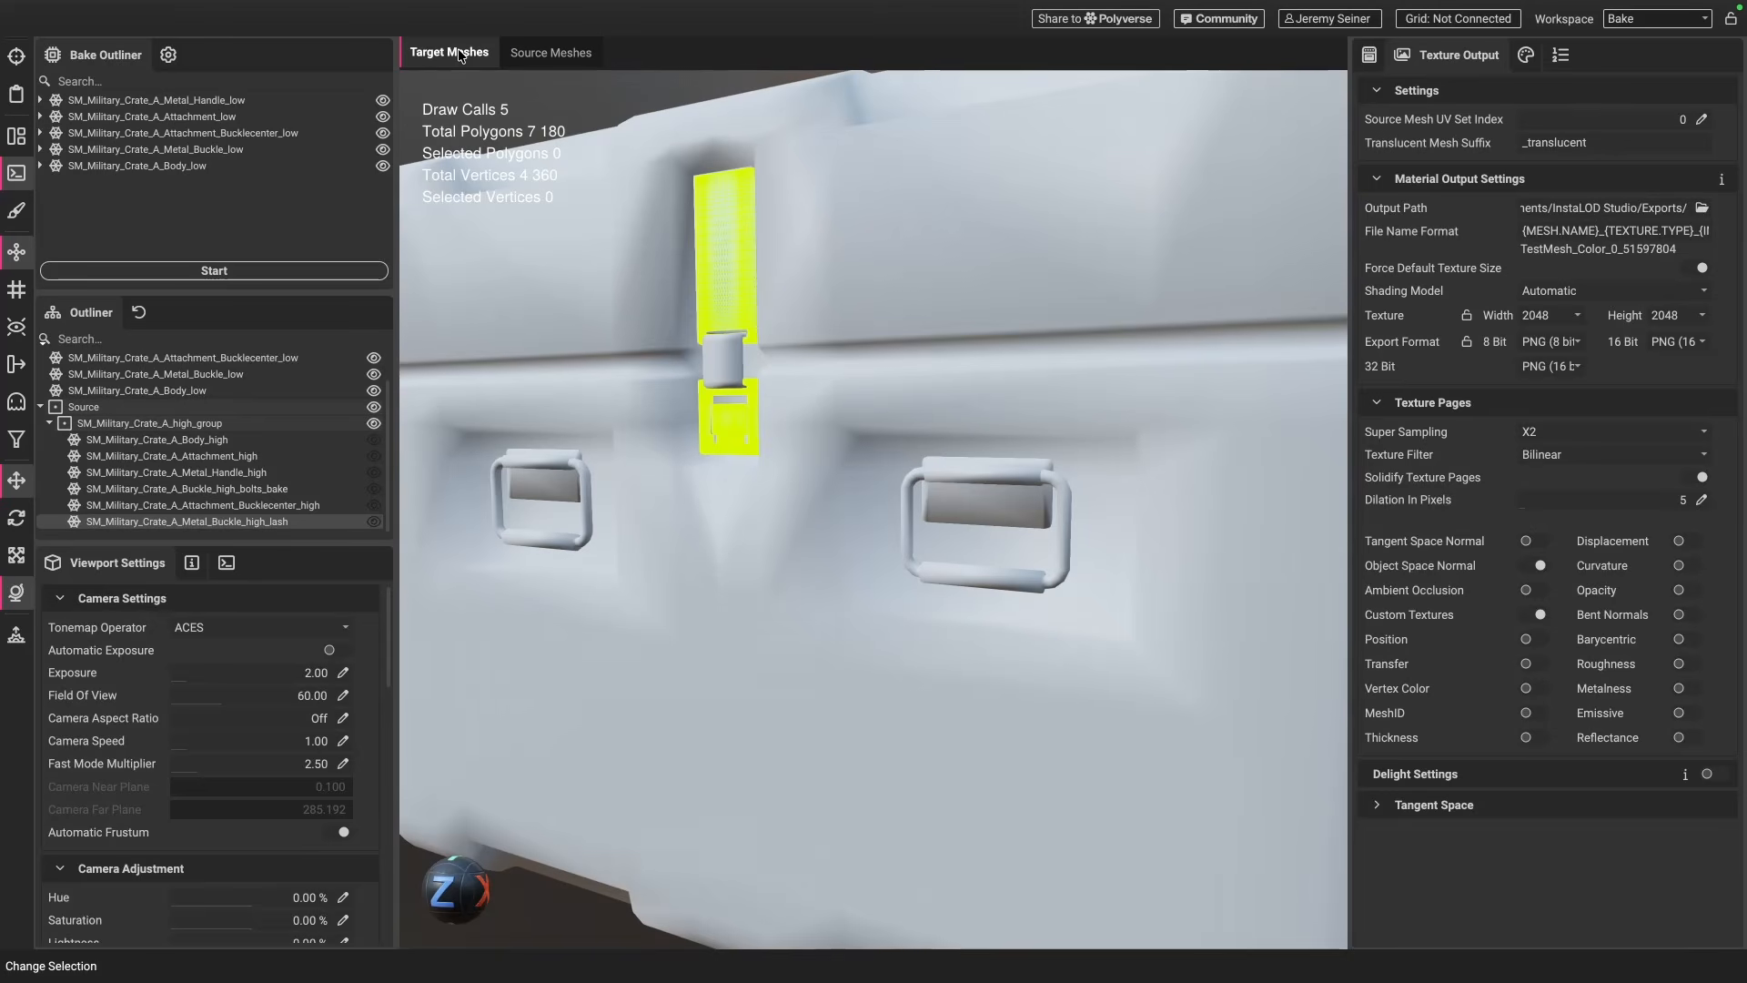
{"action": "left_click", "coordinate": [213, 377]}
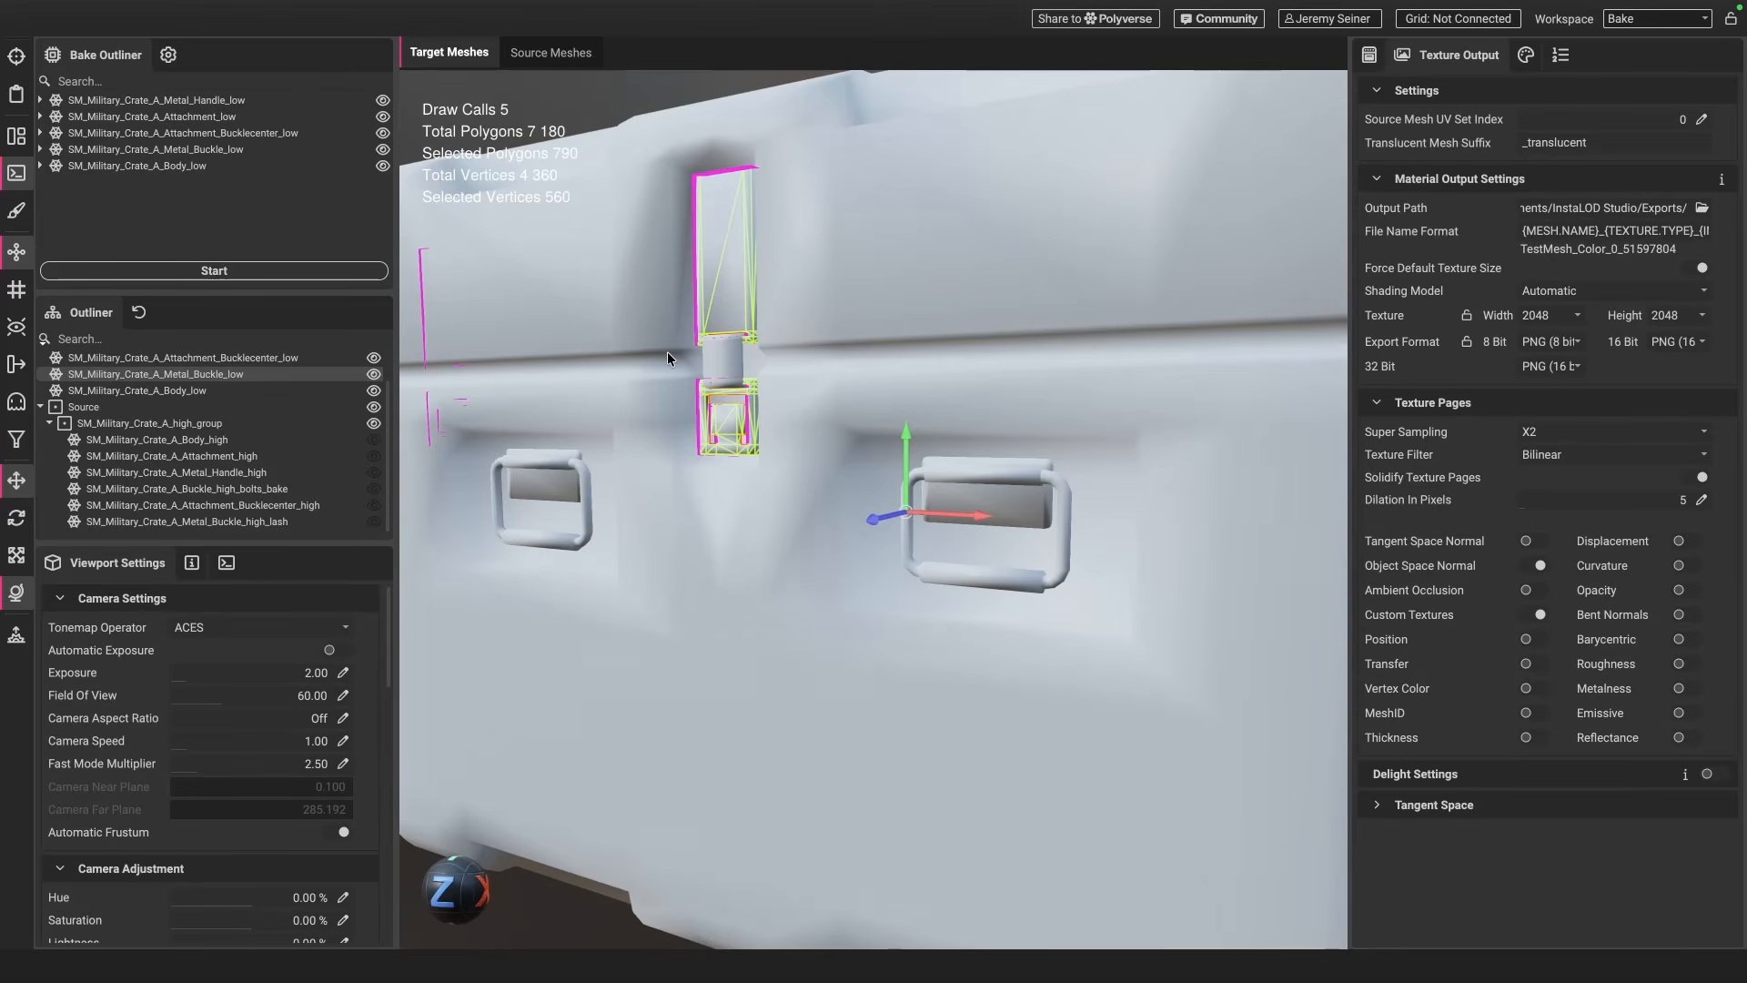
- Compare the front buckle once more by selecting its source mesh, selecting its target mesh and returning to the source meshes
{"action": "left_click", "coordinate": [551, 53]}
{"action": "left_click", "coordinate": [733, 299]}
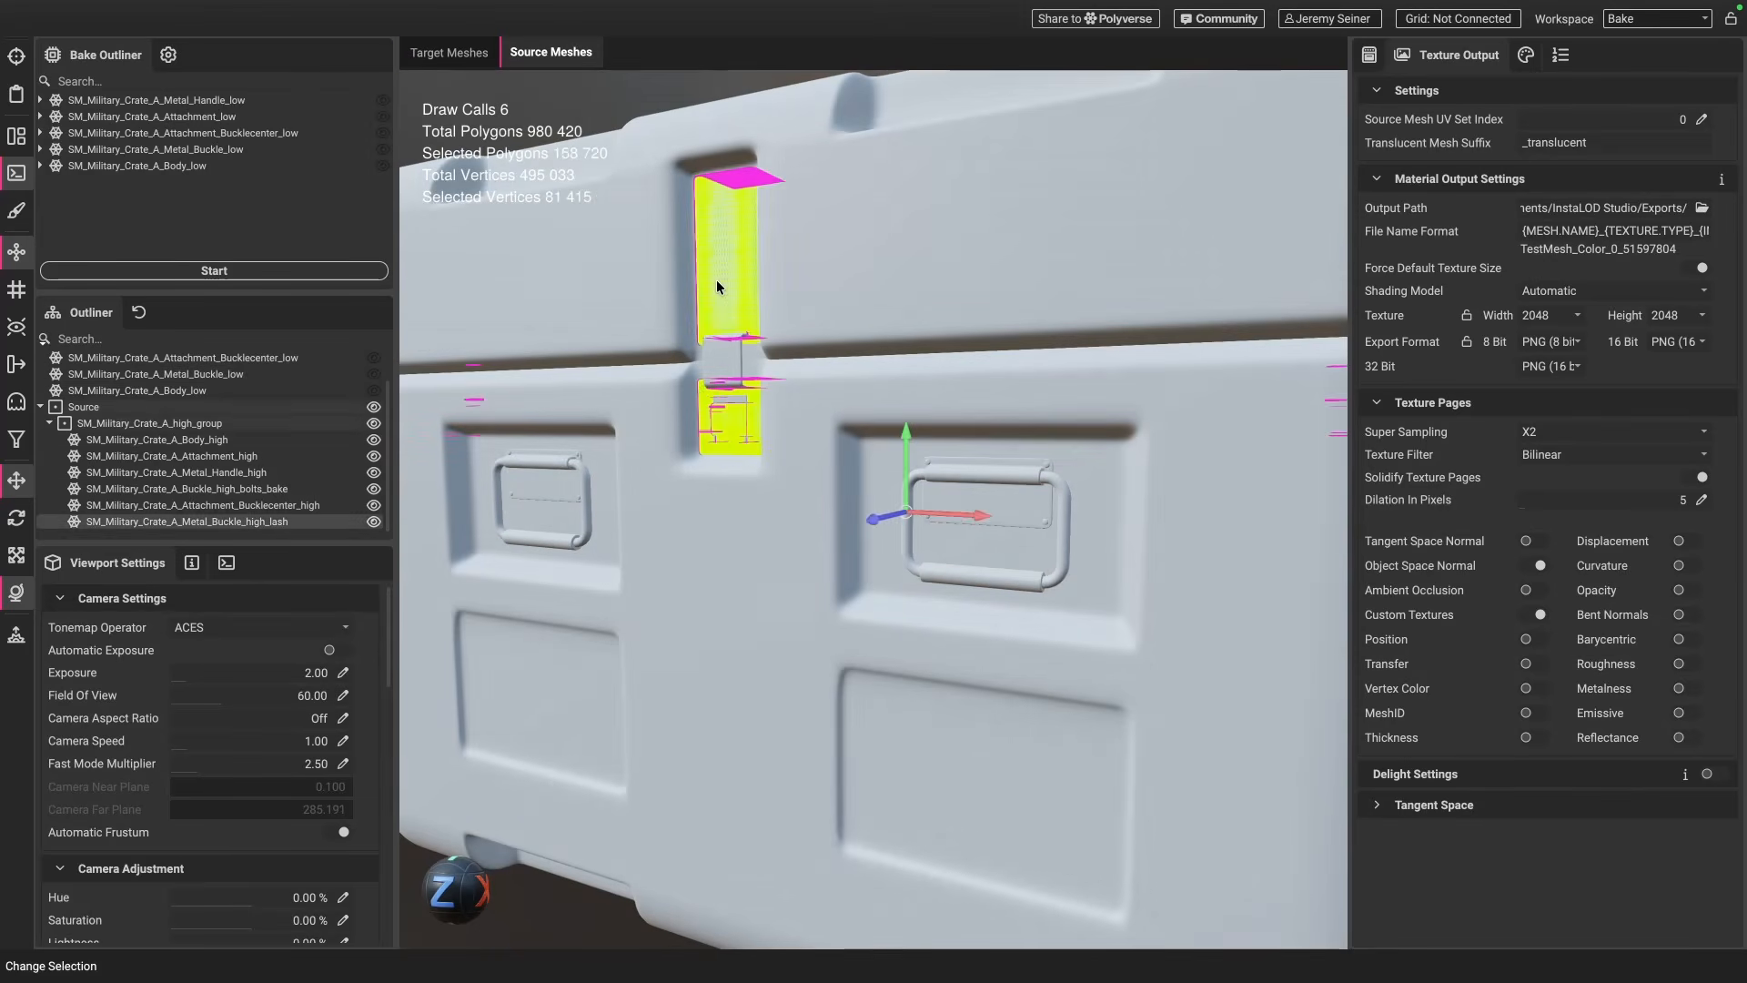
{"action": "left_click", "coordinate": [456, 48]}
{"action": "left_click", "coordinate": [729, 300]}
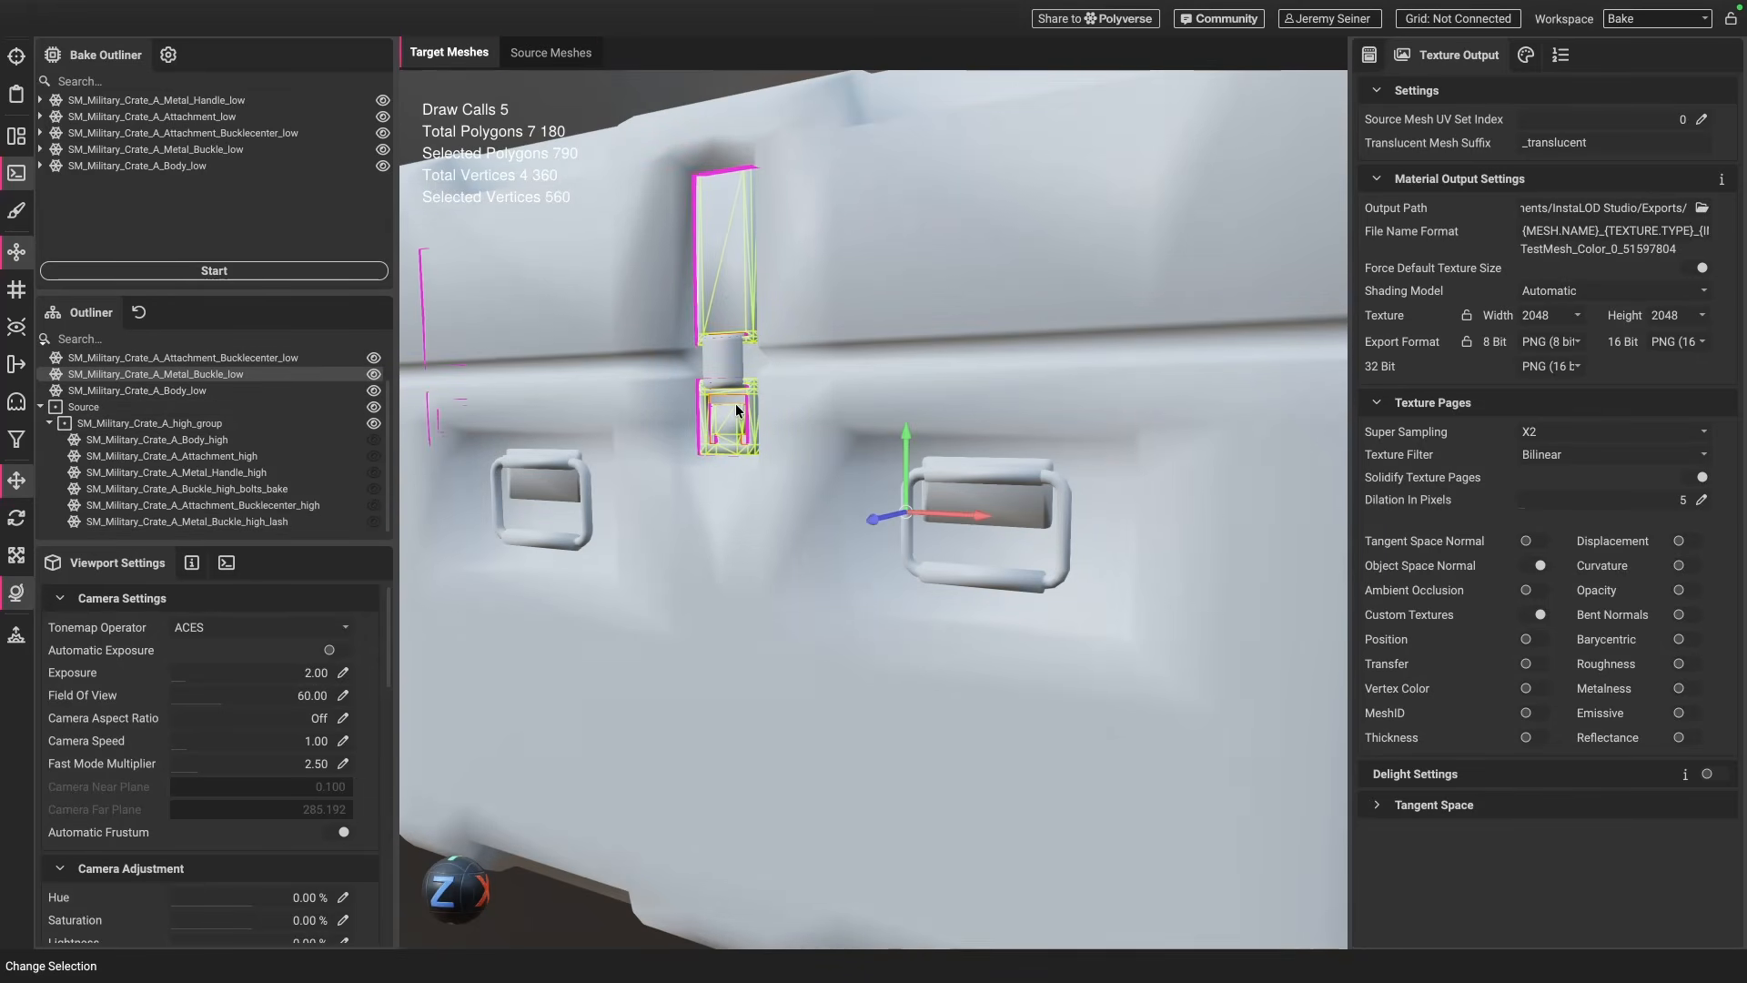
{"action": "left_click", "coordinate": [551, 52]}
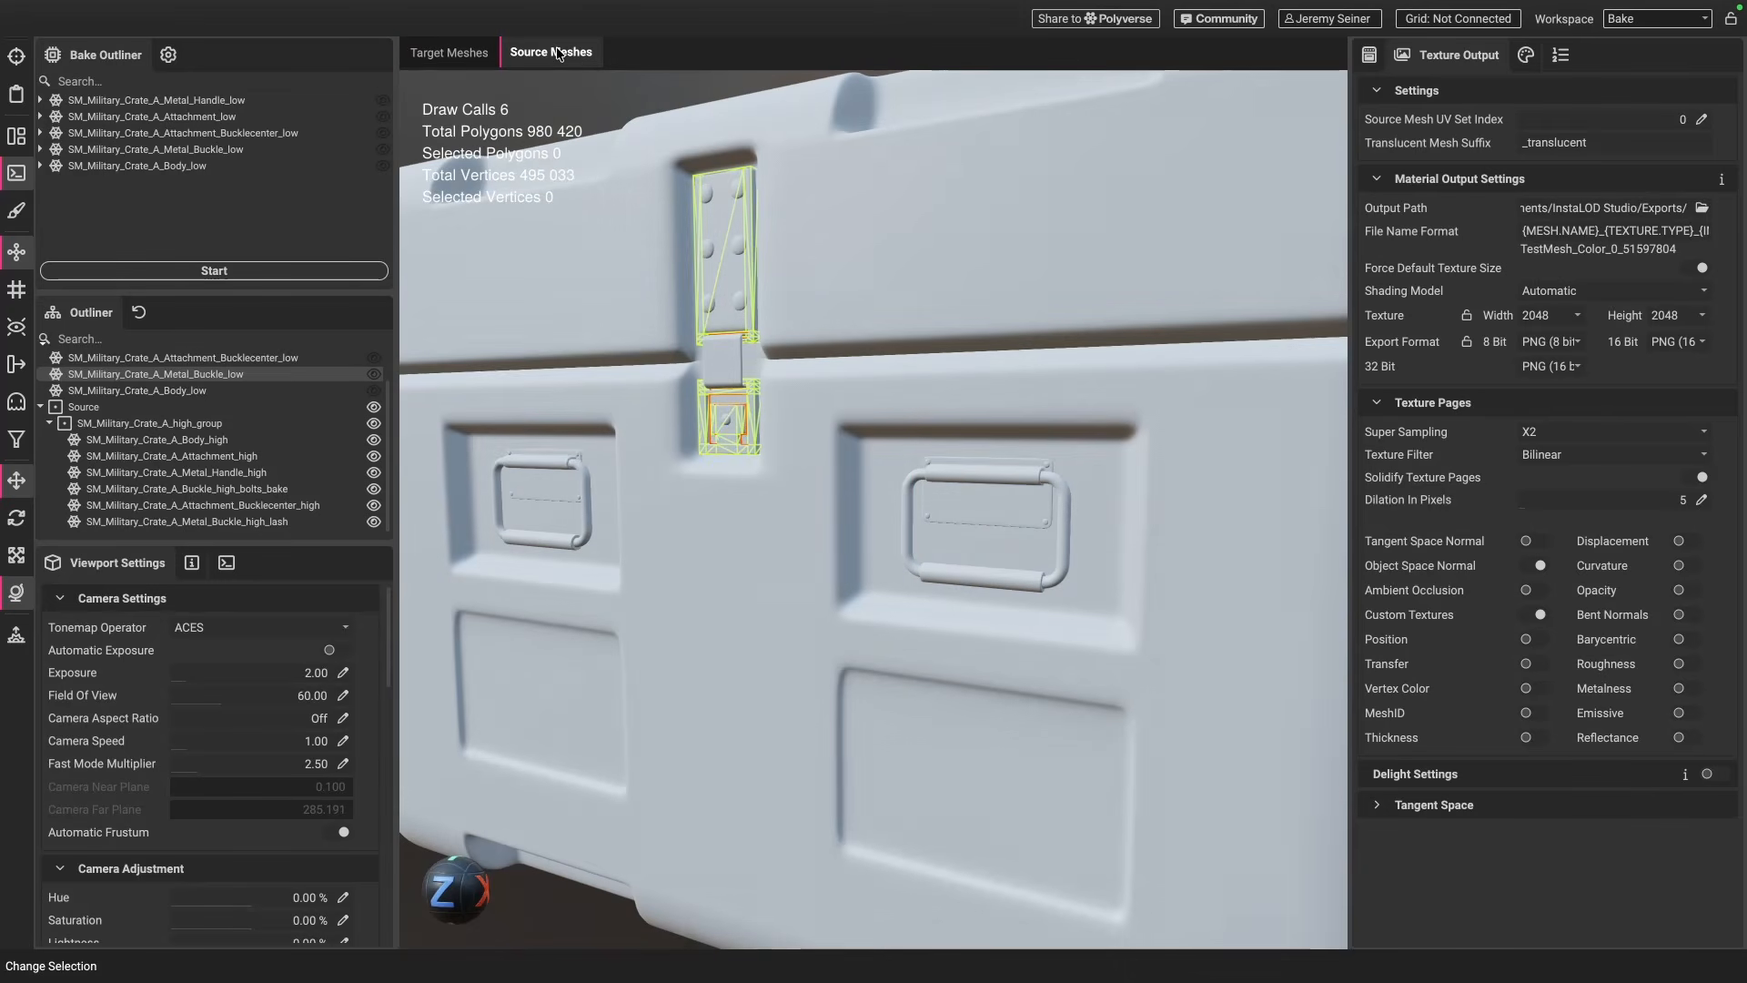
- Select the high-poly buckle bolts and check them against the low-poly buckle in the target meshes, then clear the selection
{"action": "left_click", "coordinate": [709, 256]}
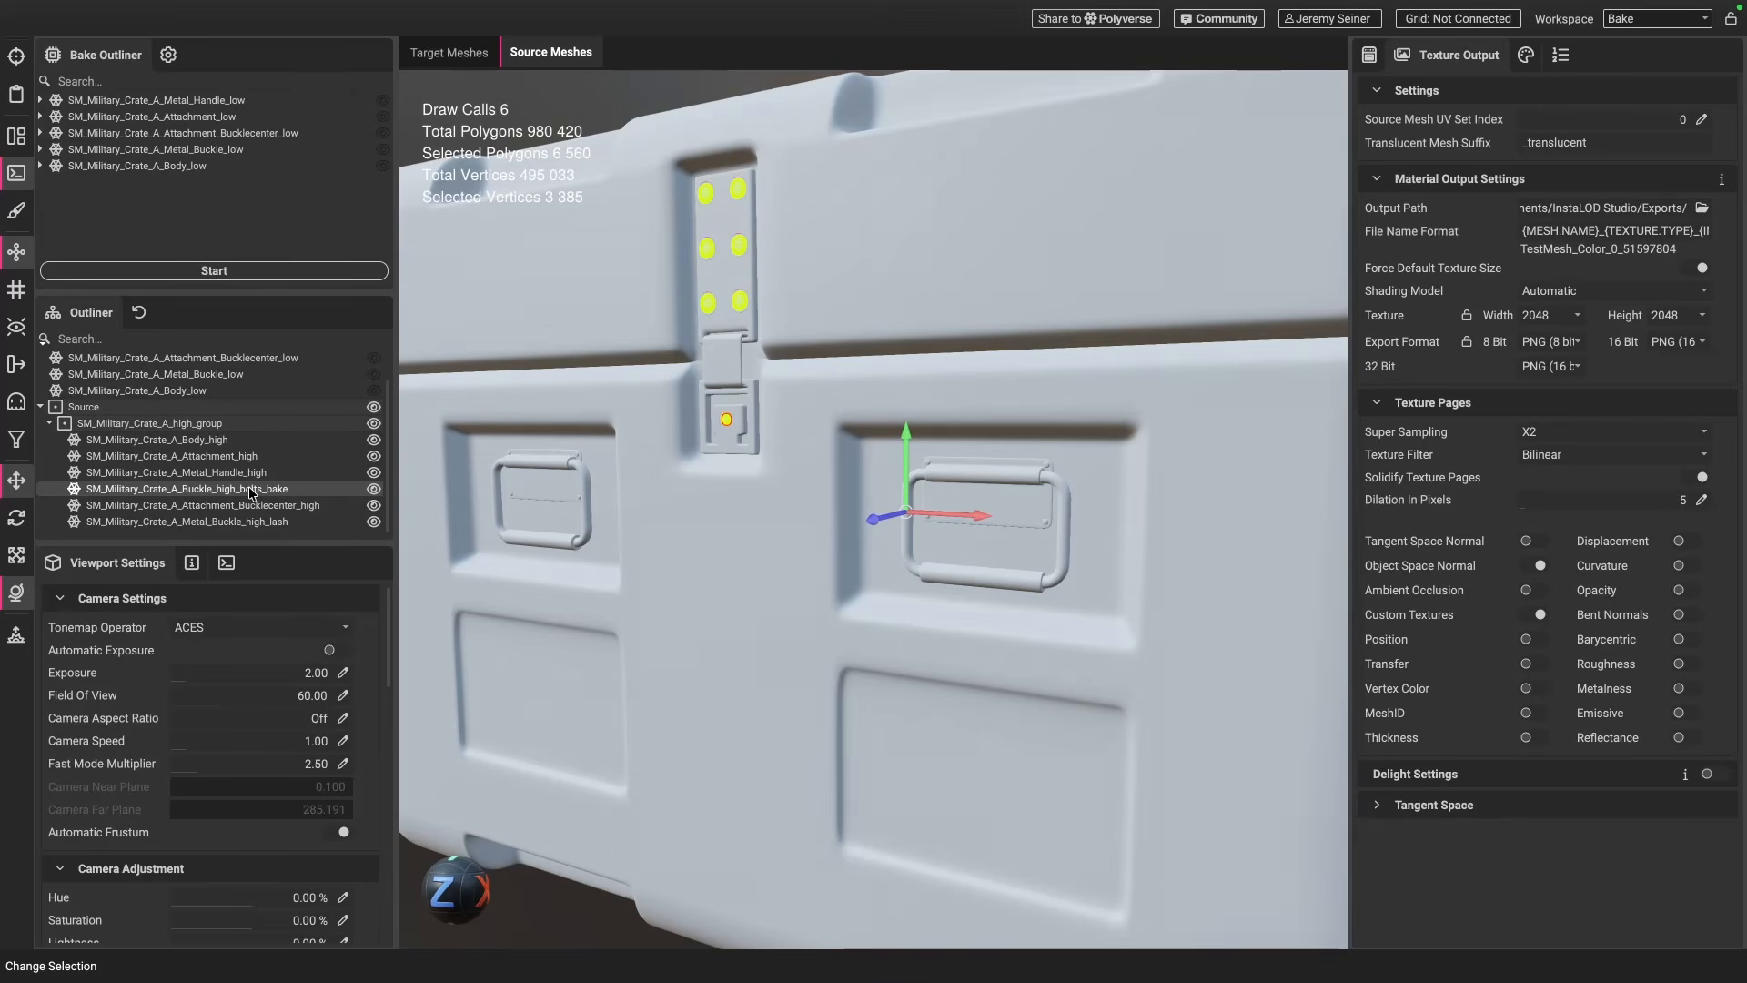
{"action": "left_click", "coordinate": [449, 52]}
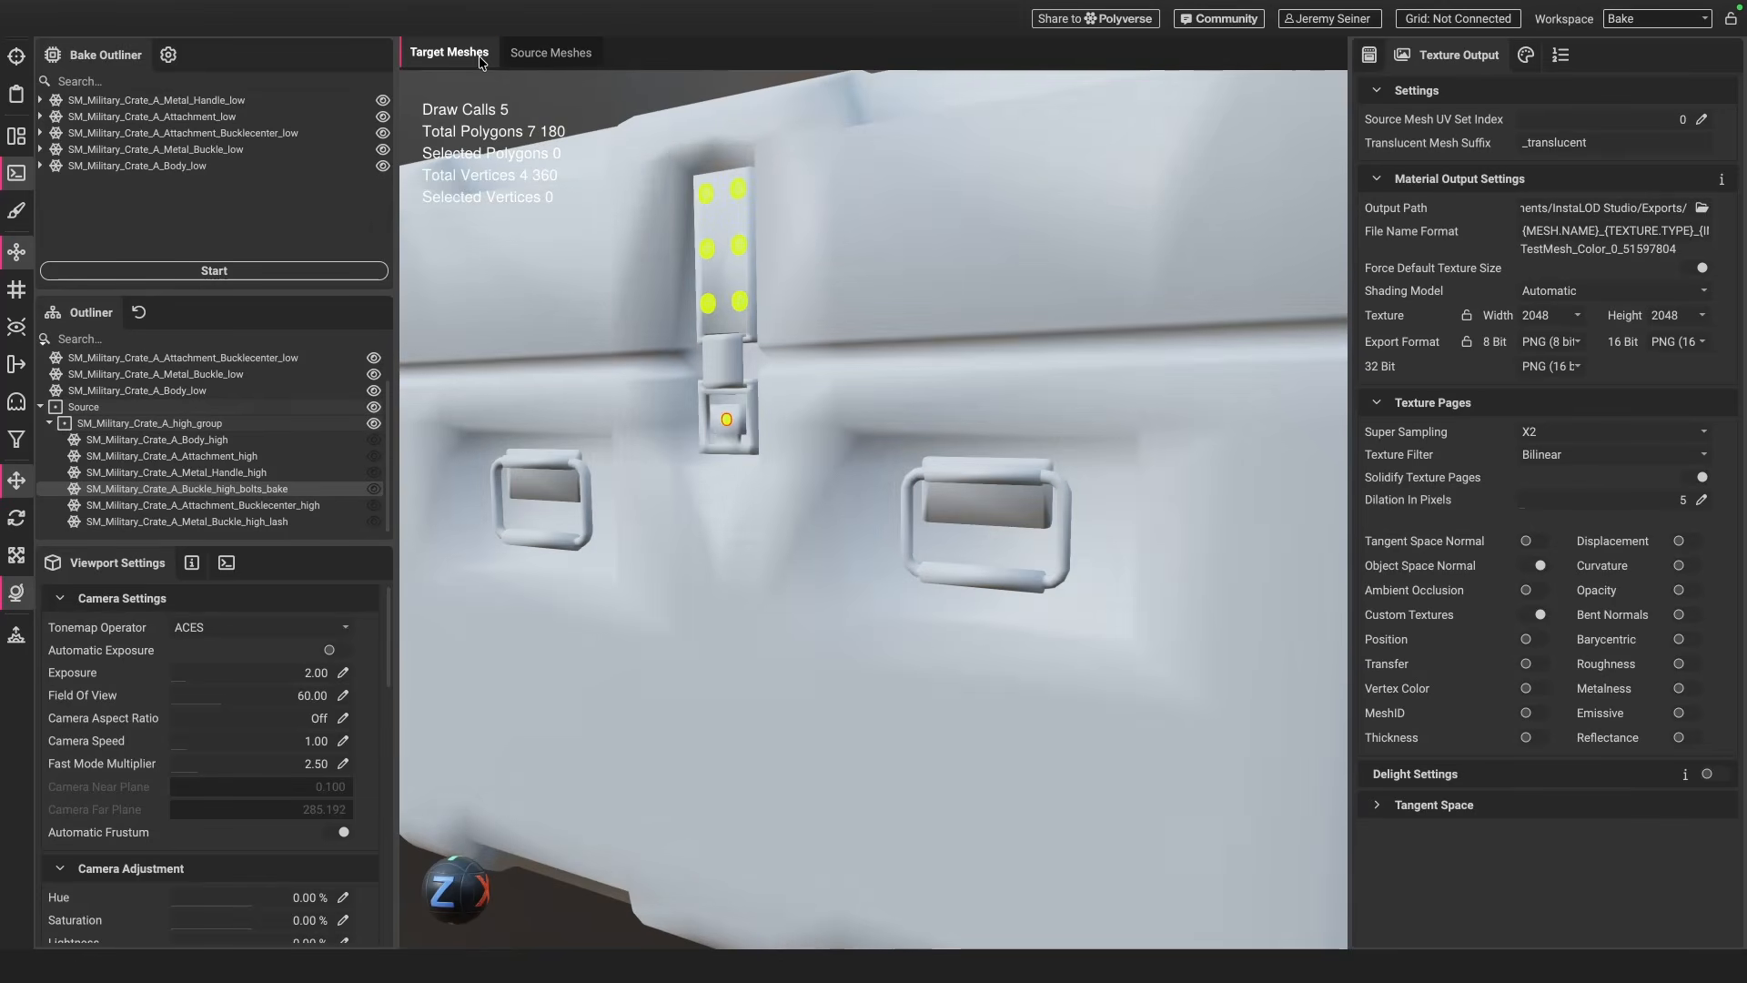
{"action": "left_click", "coordinate": [724, 233]}
{"action": "scroll", "coordinate": [717, 278], "scroll_direction": "up", "scroll_amount": 3}
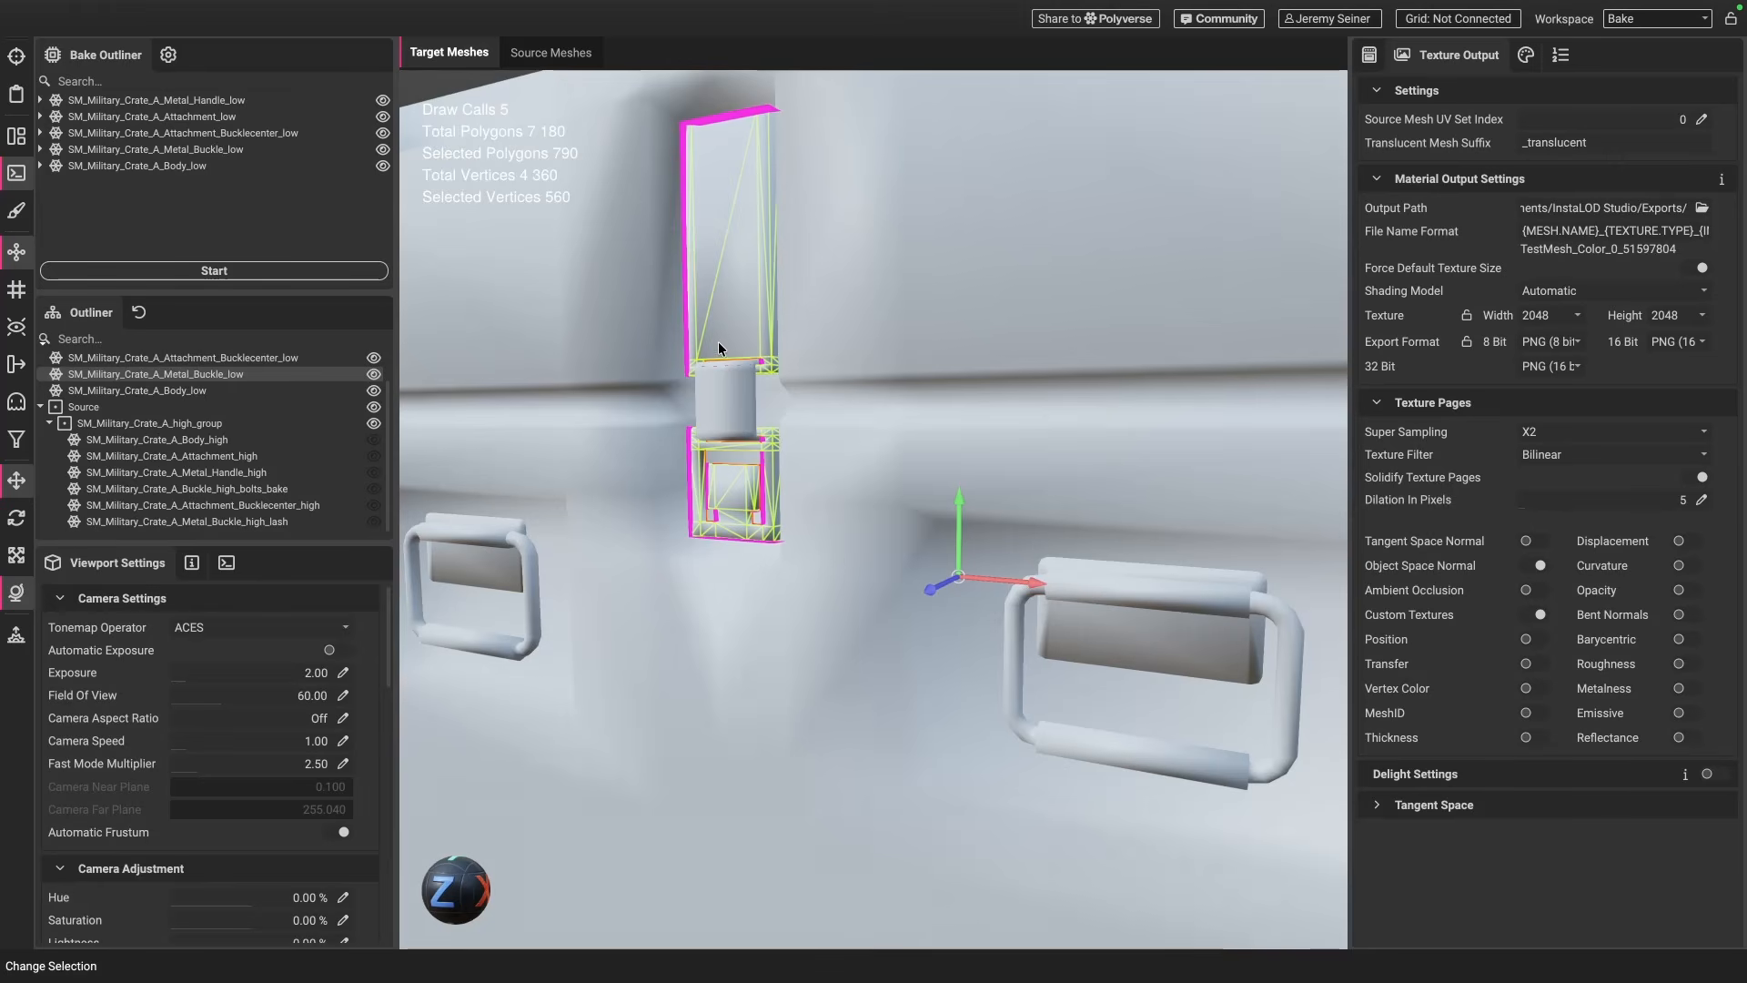
{"action": "scroll", "coordinate": [718, 341], "scroll_direction": "down", "scroll_amount": 3}
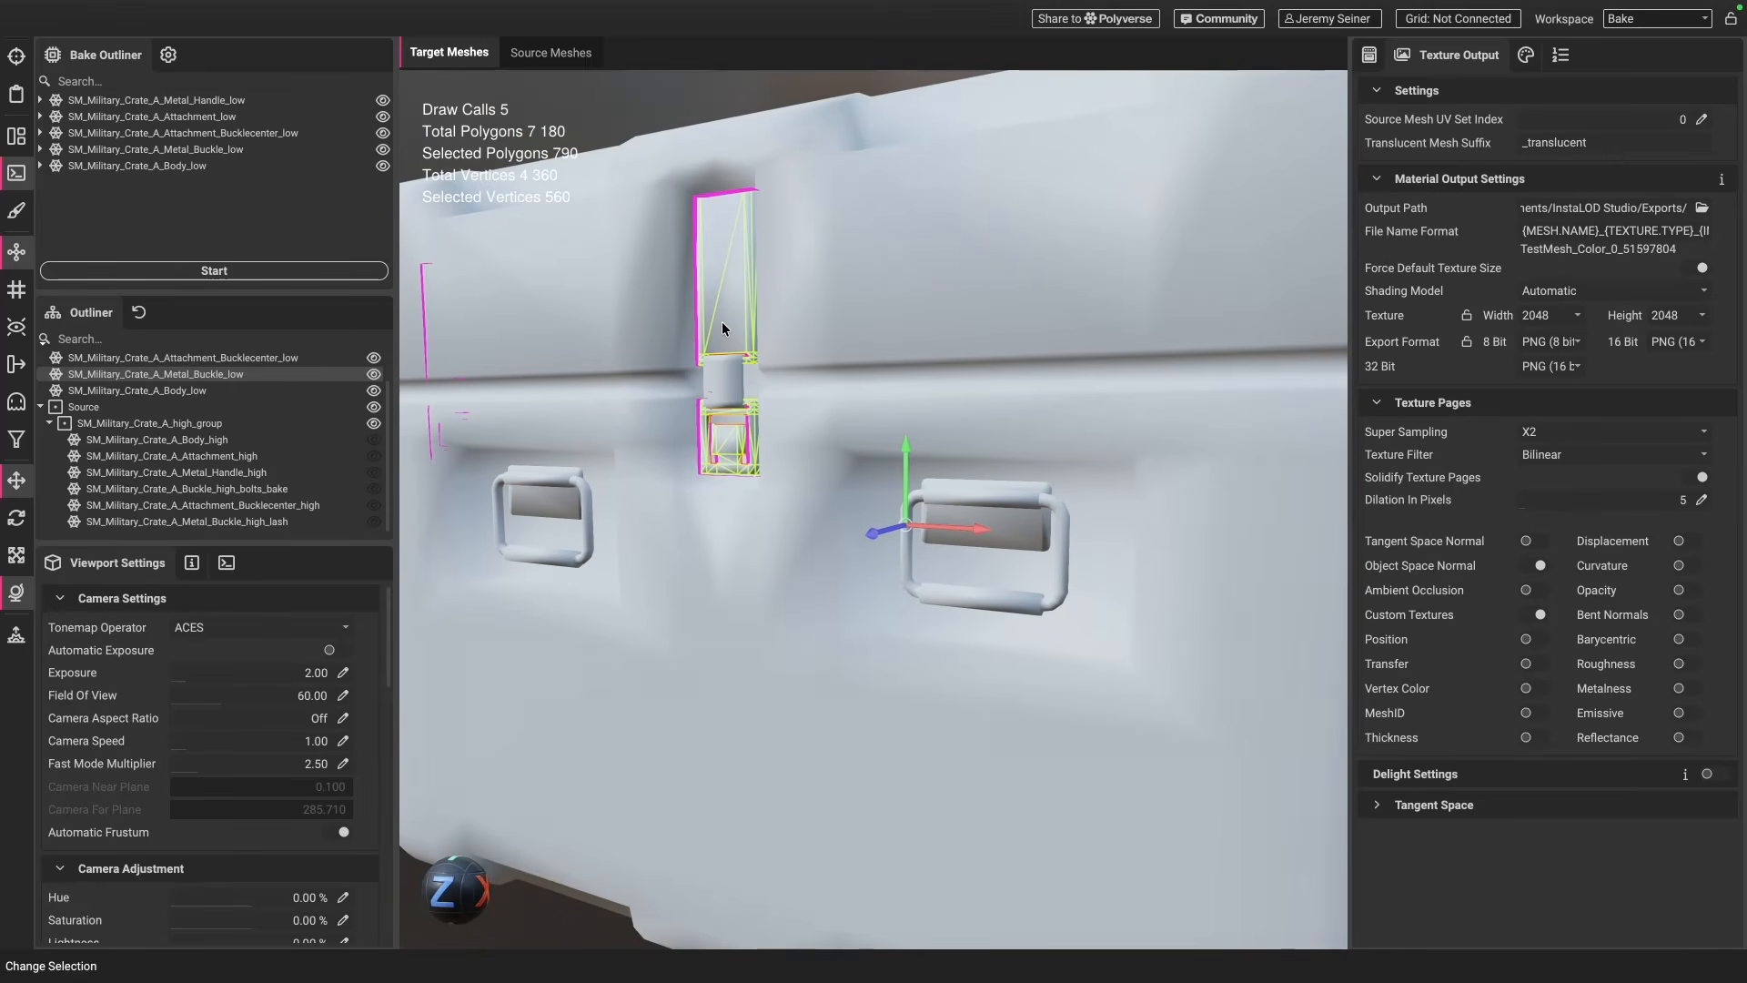
{"action": "scroll", "coordinate": [722, 323], "scroll_direction": "down", "scroll_amount": 5}
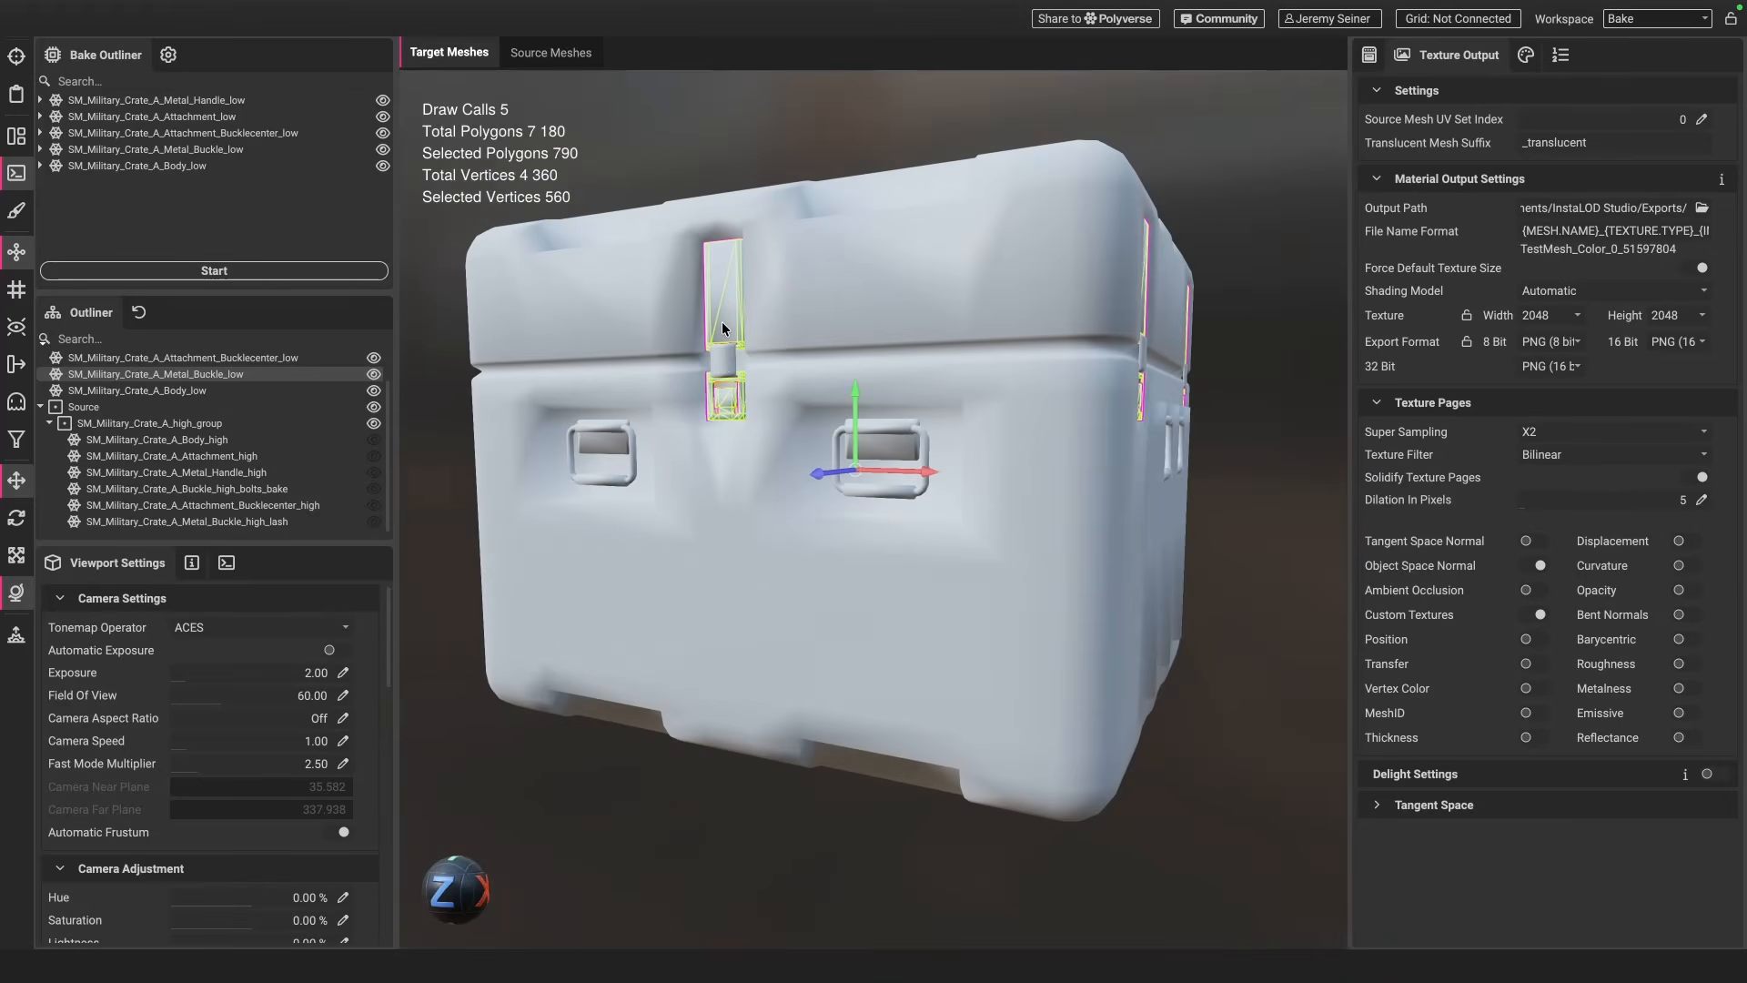
{"action": "left_click", "coordinate": [696, 846]}
{"action": "mouse_move", "coordinate": [786, 585]}
{"action": "left_mouse_down", "text": "alt"}
{"action": "mouse_move", "coordinate": [776, 561]}
{"action": "mouse_move", "coordinate": [772, 585]}
{"action": "mouse_move", "coordinate": [785, 578]}
{"action": "left_mouse_up", "text": "alt"}
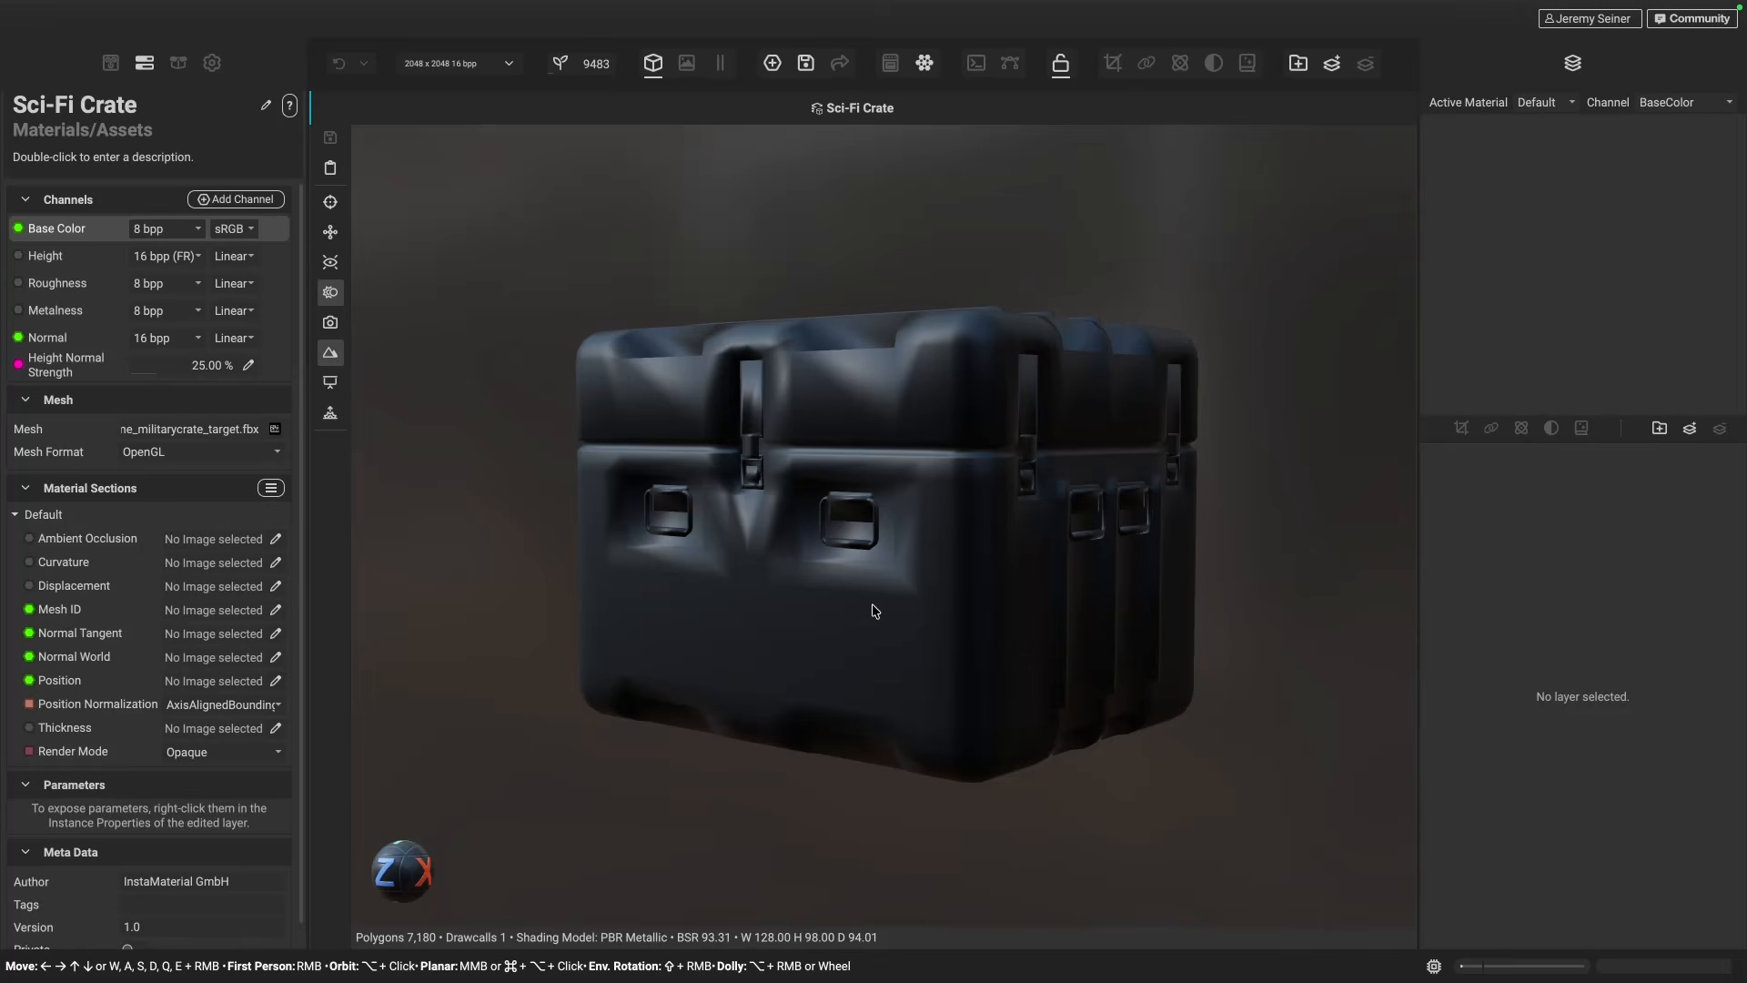
- Switch to InstaMAT Studio and review the mesh assets stored in the Sci-Fi Crate package
{"action": "mouse_move", "coordinate": [920, 636]}
{"action": "left_mouse_down", "text": "alt"}
{"action": "mouse_move", "coordinate": [892, 618]}
{"action": "mouse_move", "coordinate": [927, 606]}
{"action": "left_mouse_up", "text": "alt"}
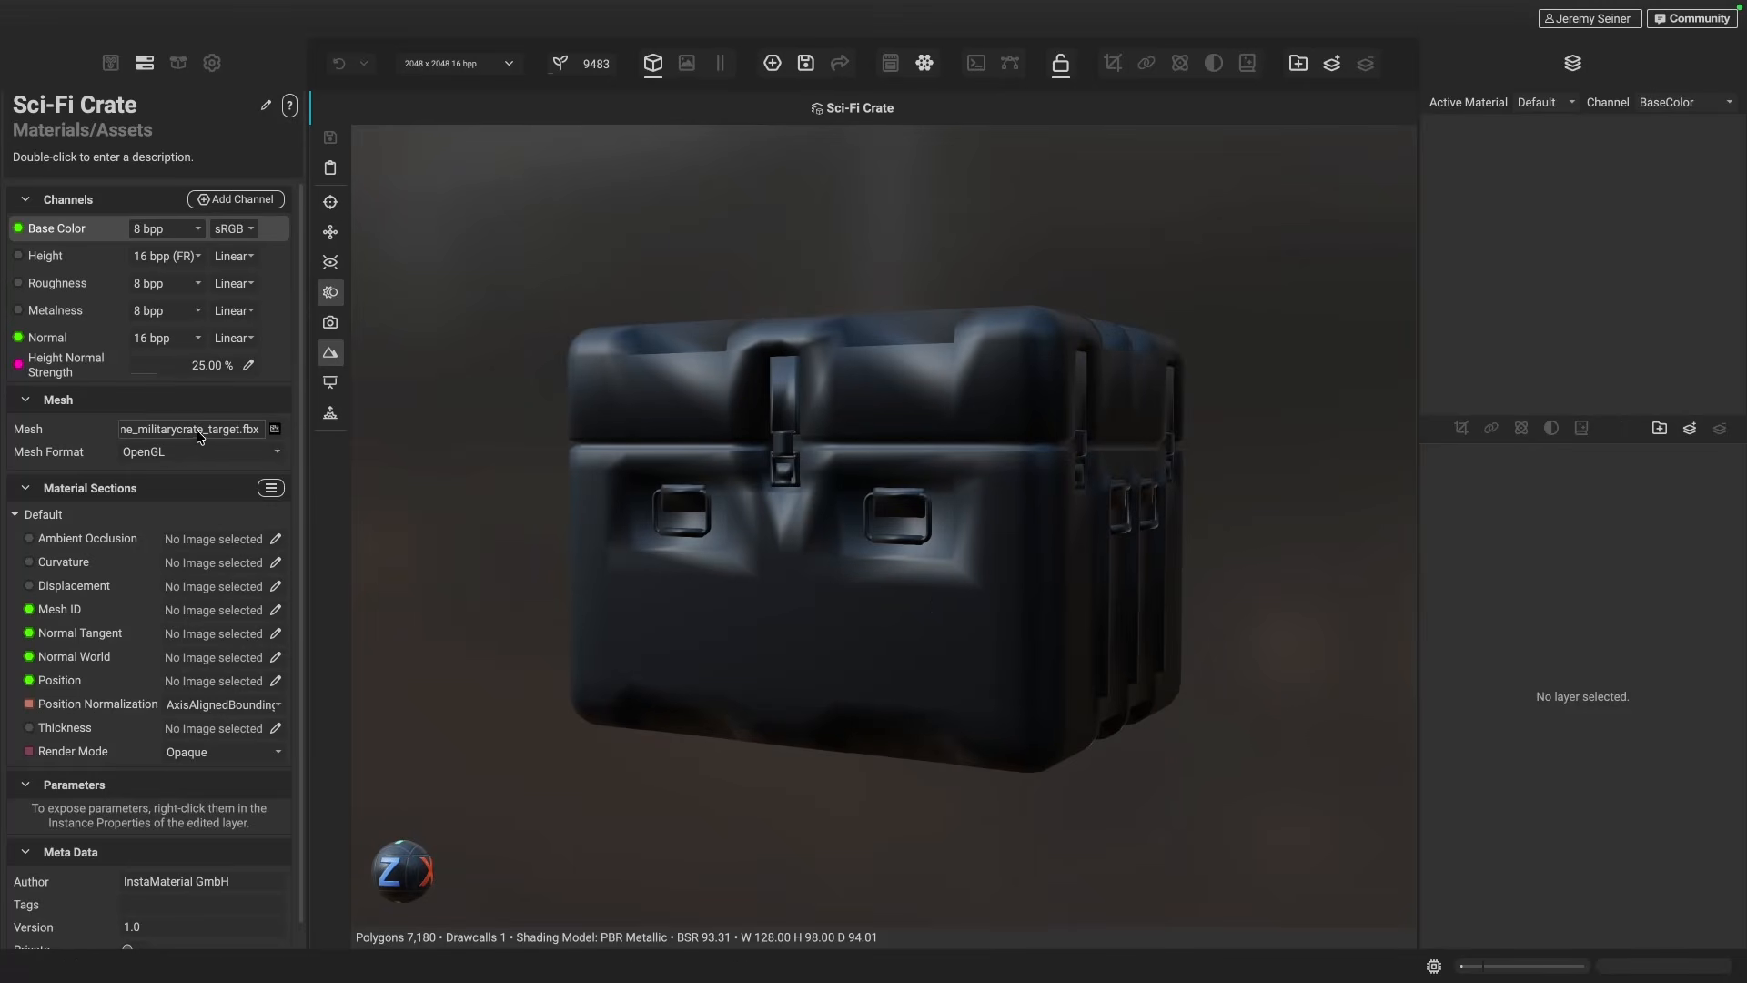
{"action": "left_click", "coordinate": [179, 62]}
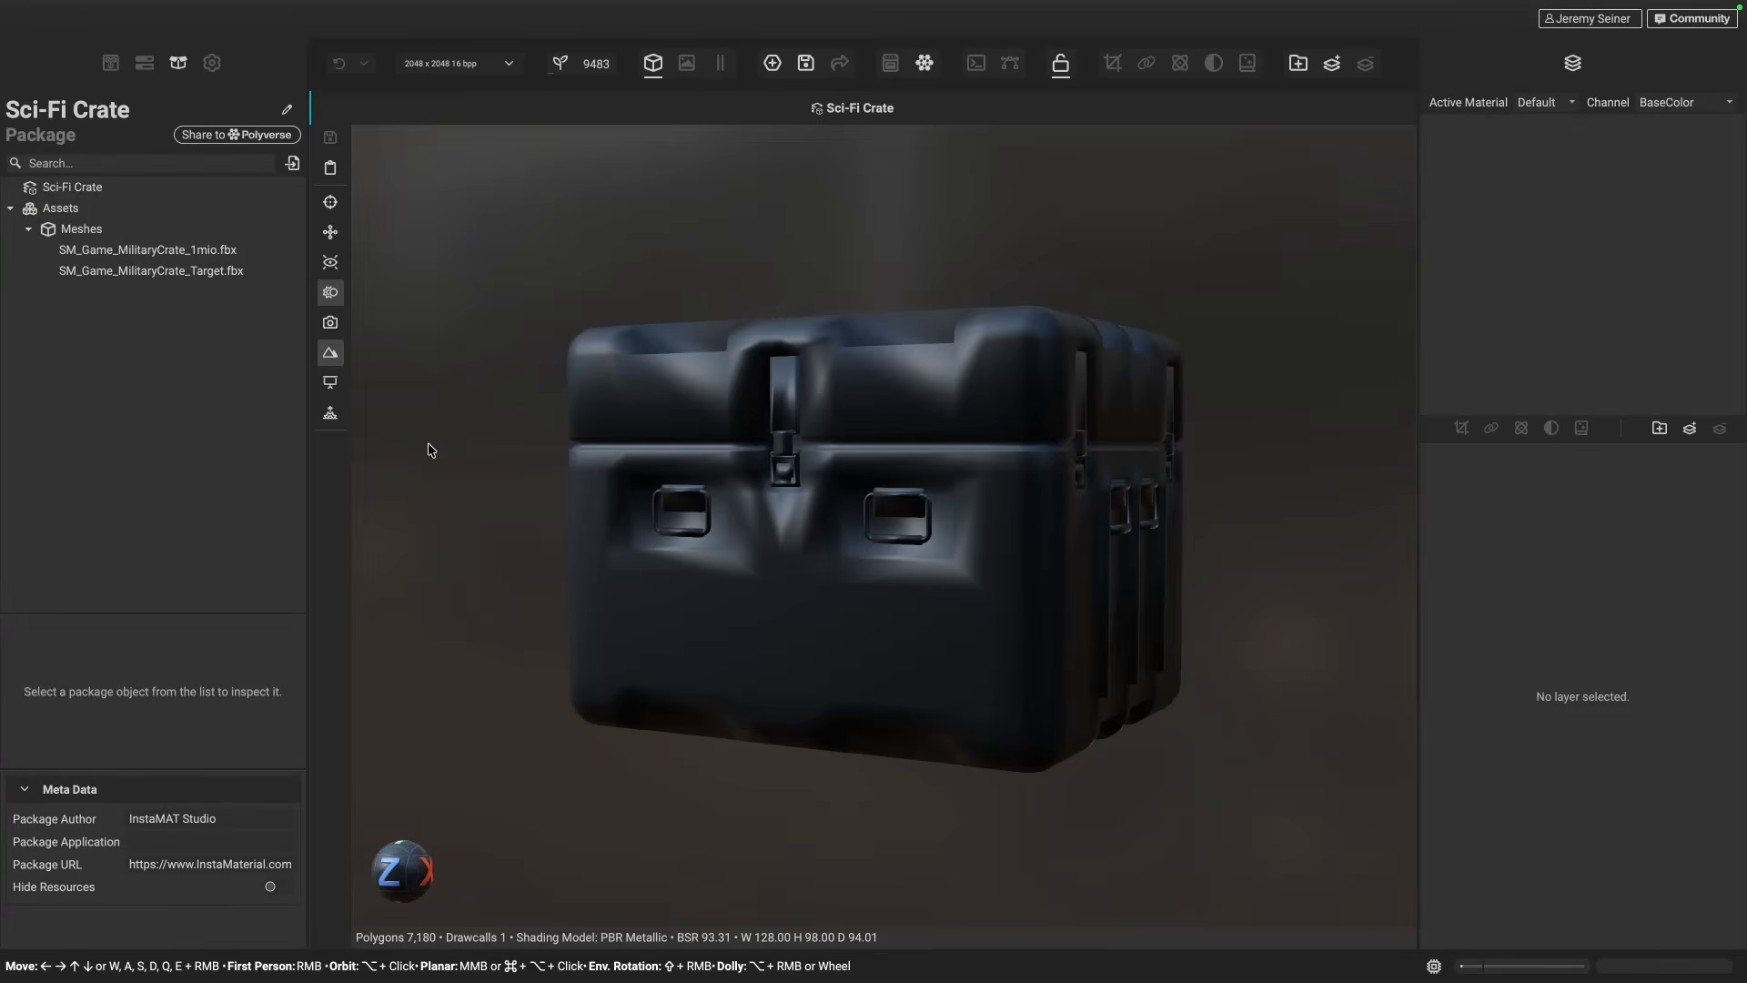
{"action": "left_click", "coordinate": [144, 62]}
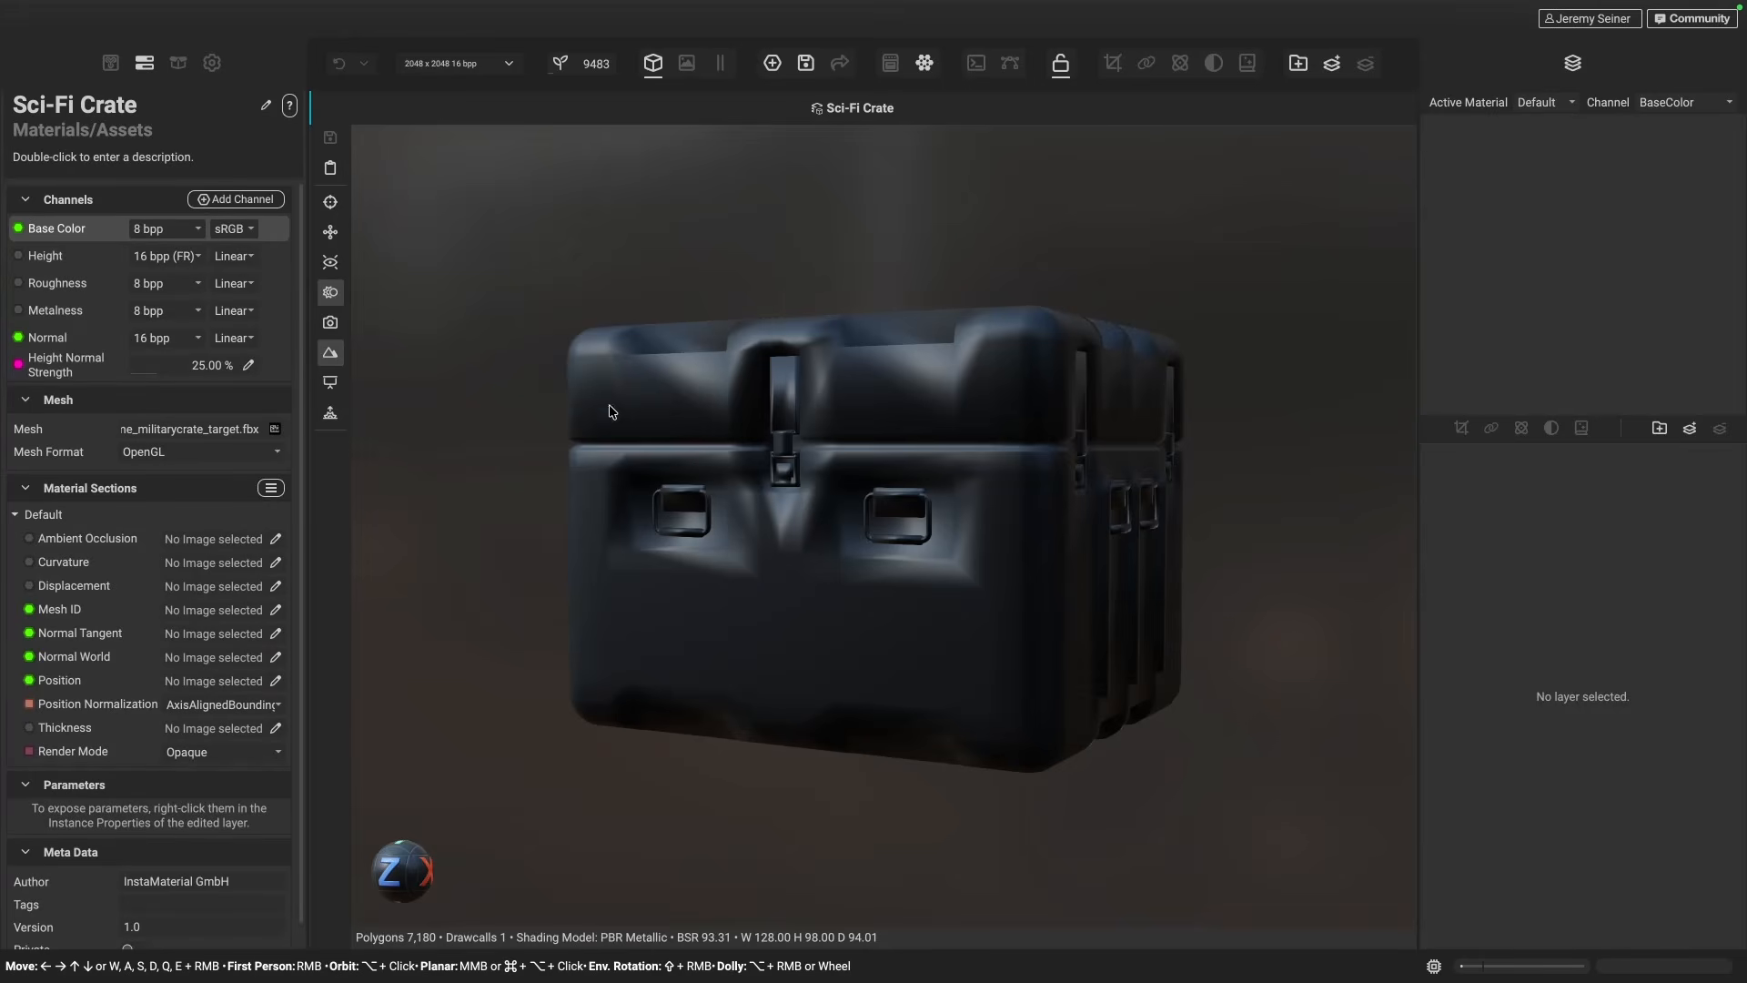
- Open Mesh Baking and assign SM_Game_MilitaryCrate_1mio.fbx from the package as the source mesh
{"action": "left_click", "coordinate": [891, 62]}
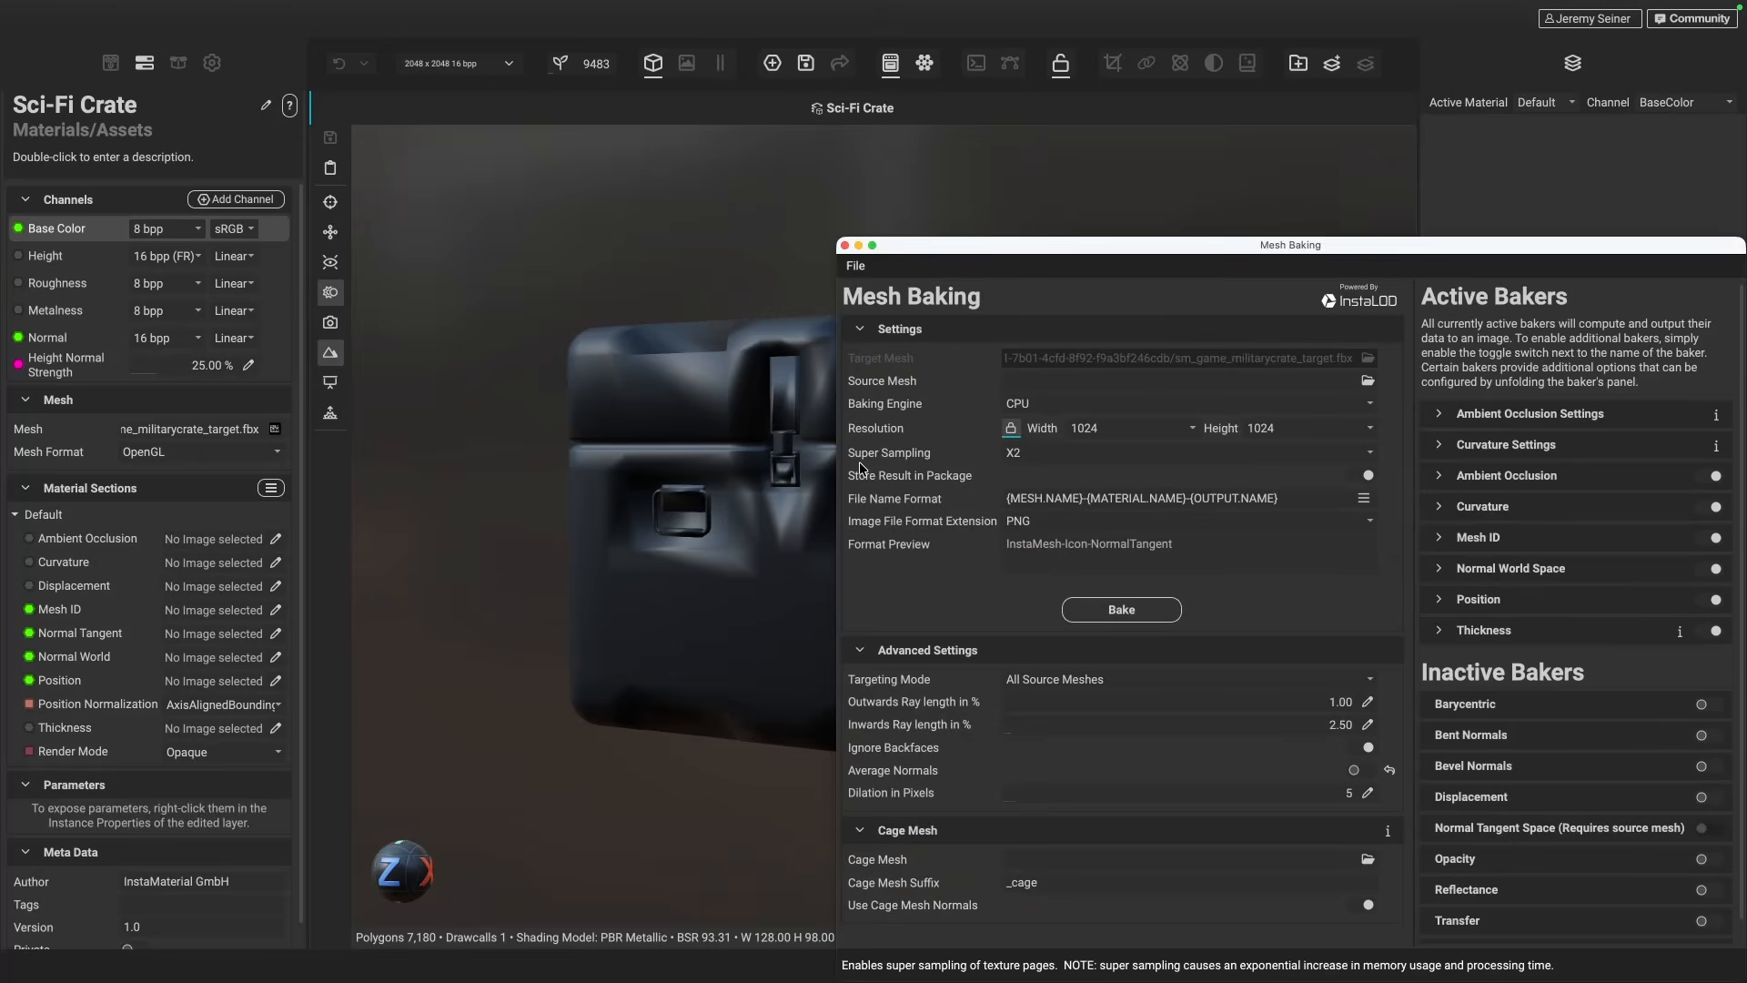
{"action": "left_click_drag", "start_coordinate": [1018, 248], "coordinate": [747, 166]}
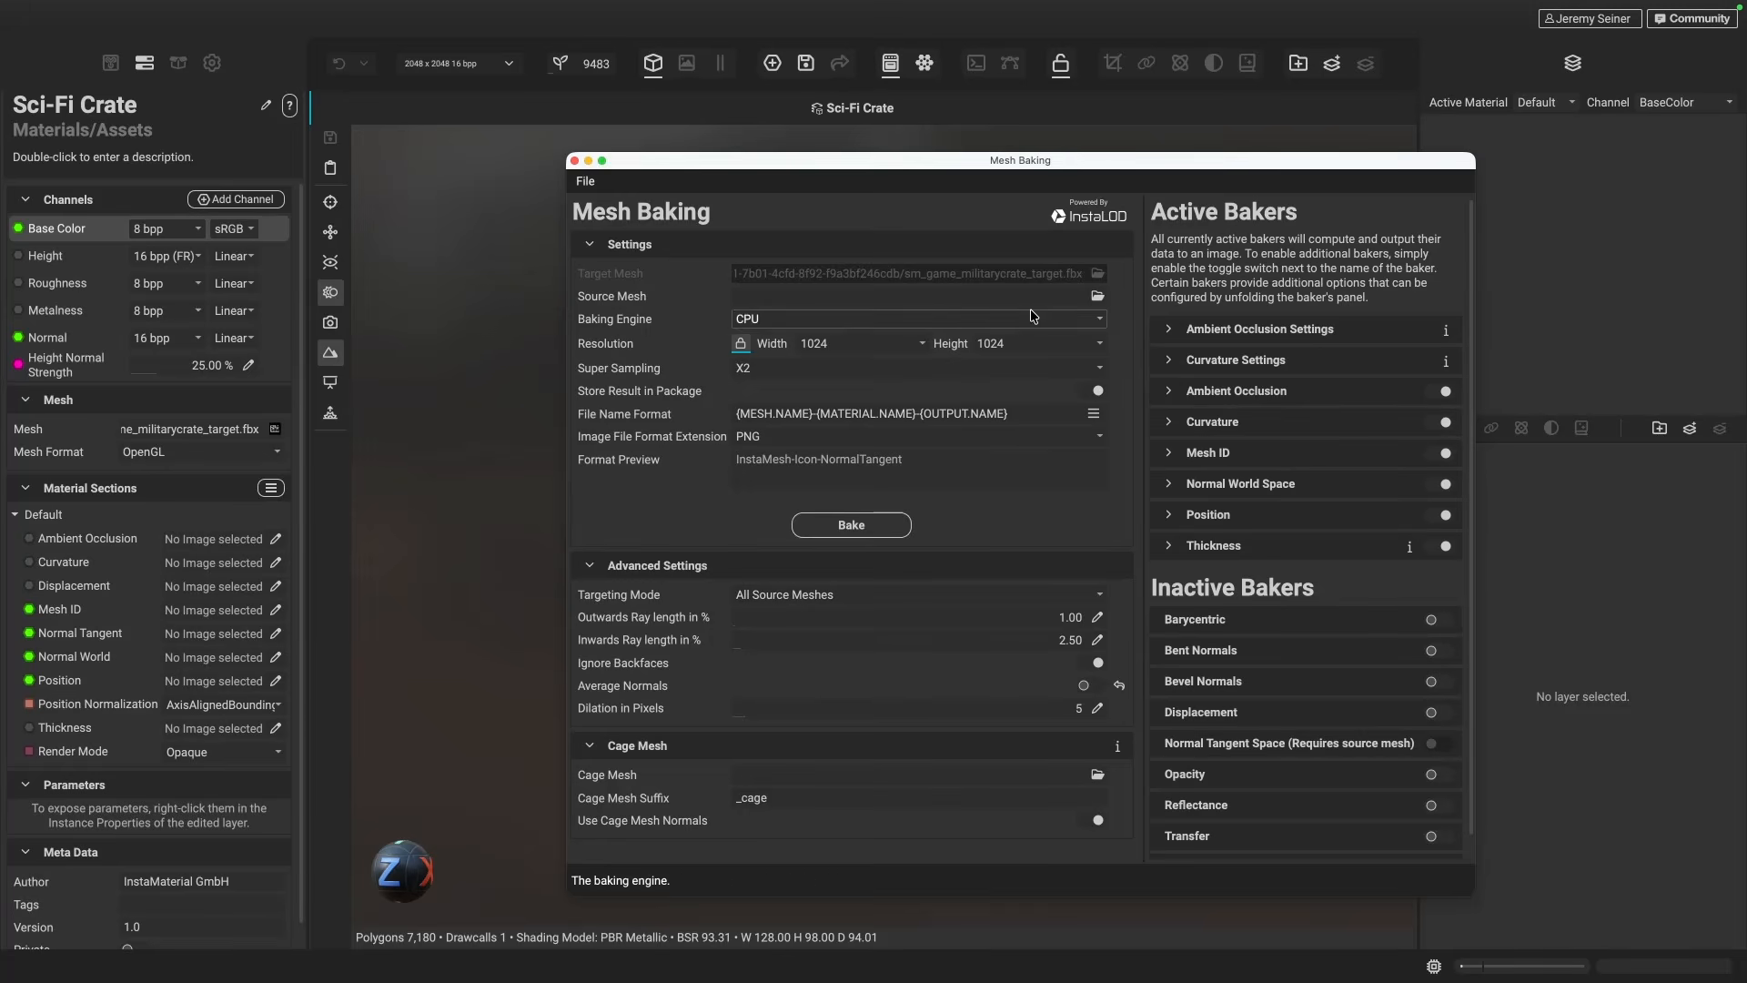
{"action": "left_click", "coordinate": [1098, 296]}
{"action": "left_click", "coordinate": [1066, 303]}
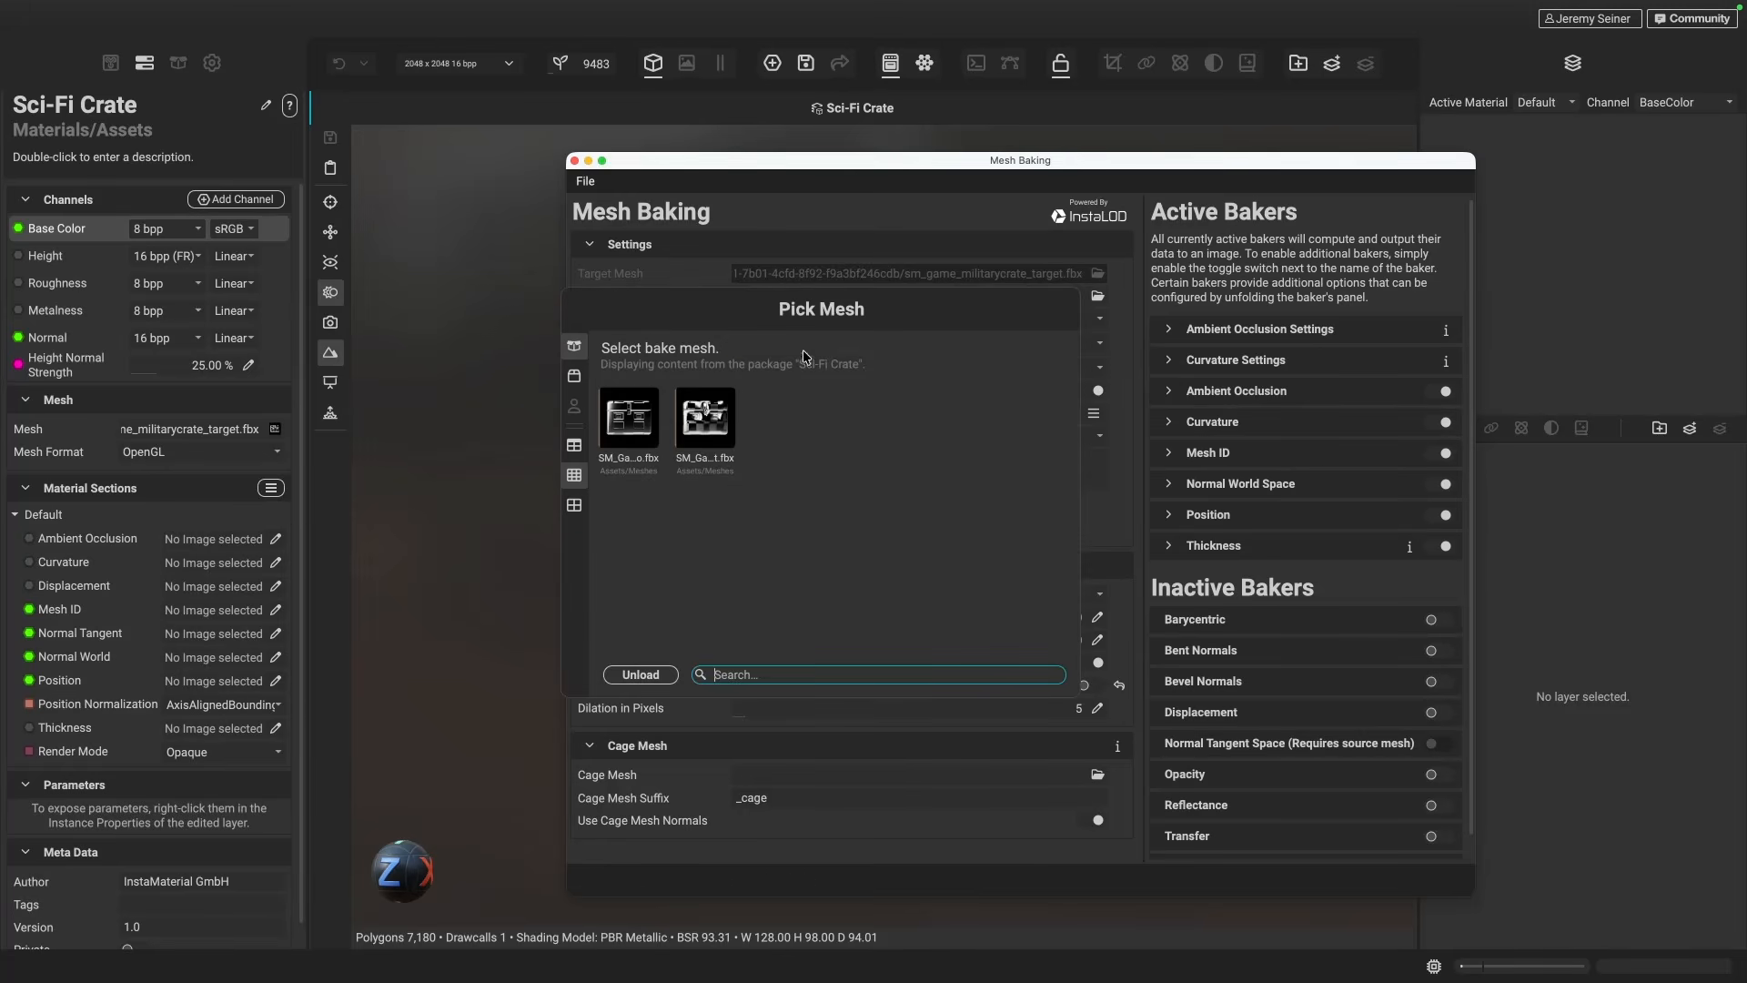
{"action": "left_click", "coordinate": [634, 414]}
{"action": "double_click", "coordinate": [634, 414]}
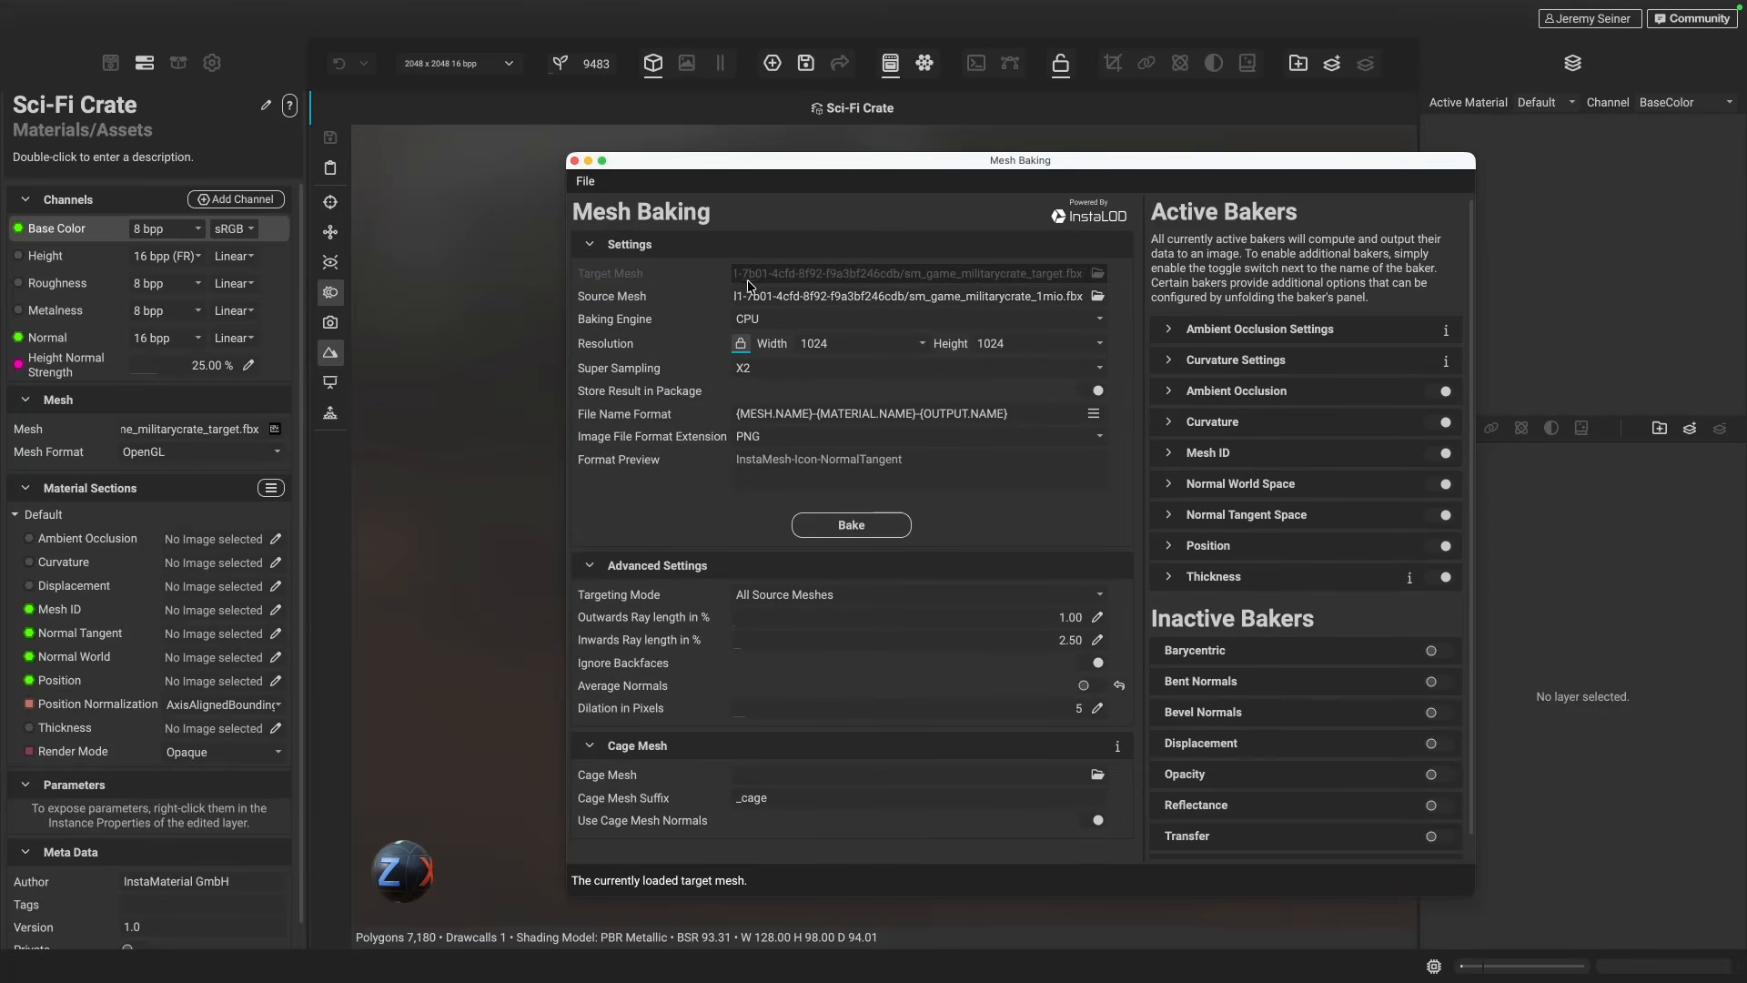
- Set the baking engine to GPU and keep the targeting mode on All Source Meshes
{"action": "left_click", "coordinate": [801, 319]}
{"action": "left_click", "coordinate": [817, 350]}
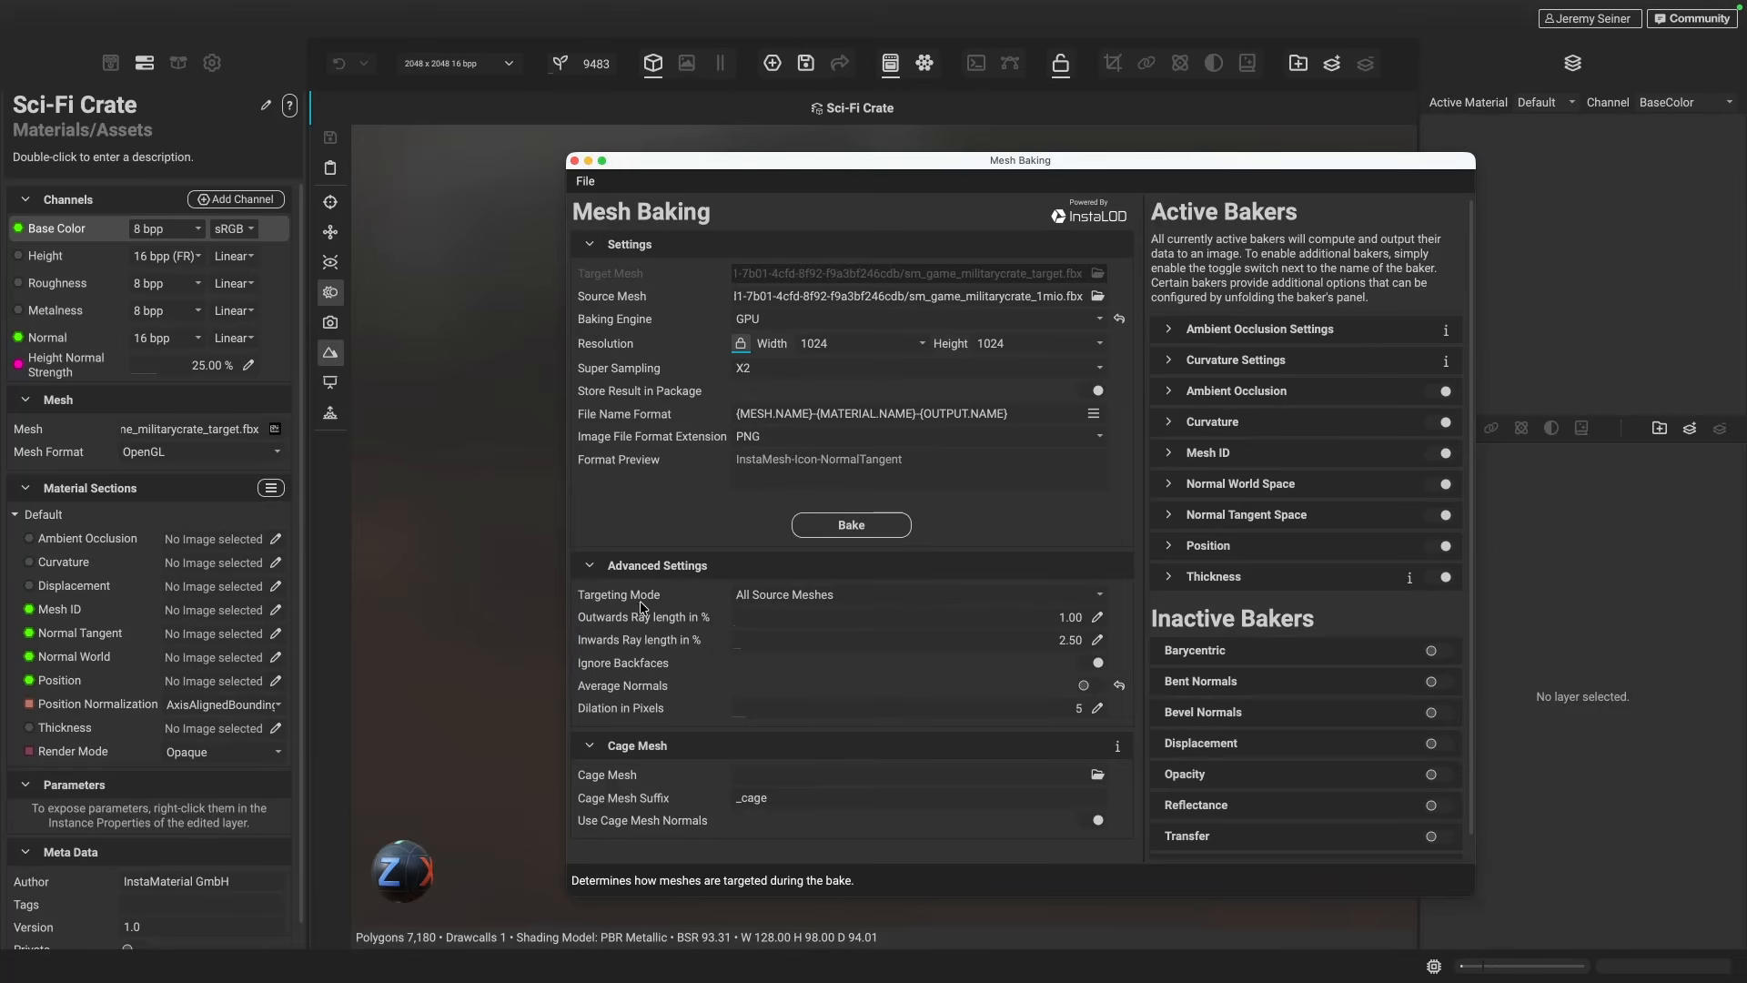
{"action": "left_click", "coordinate": [807, 596]}
{"action": "left_click", "coordinate": [812, 604]}
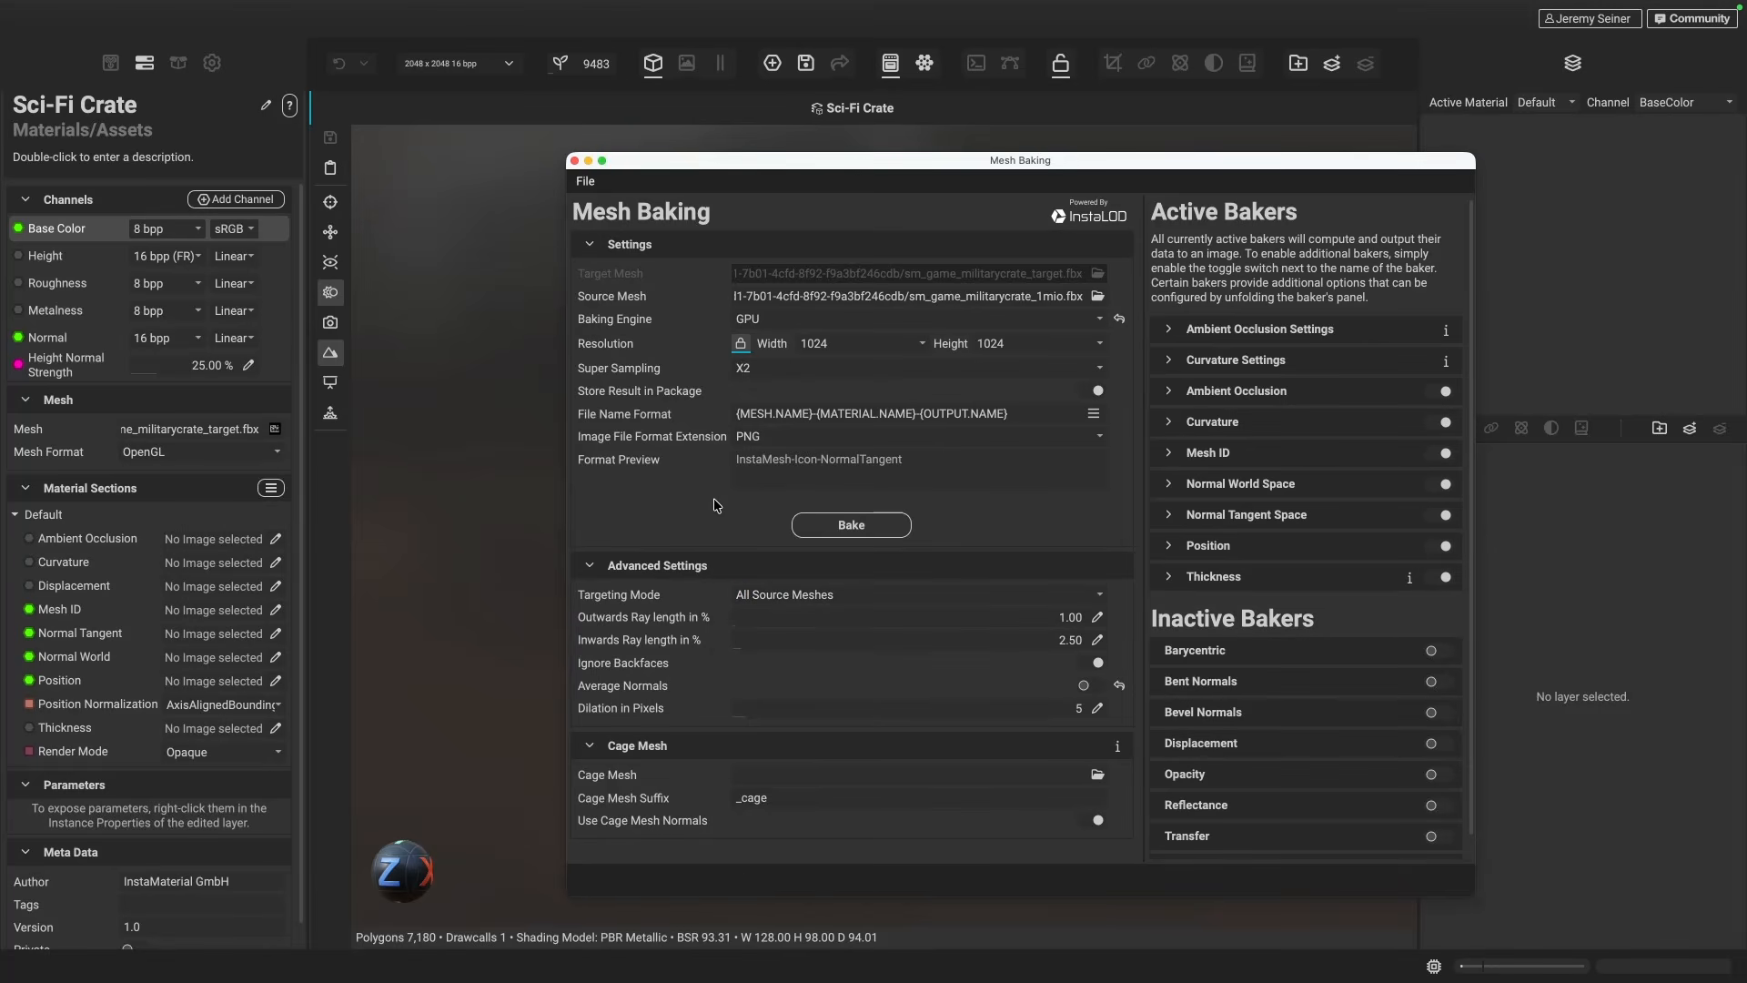
- Bake the mesh maps with the current settings, acknowledge the completed bake and close Mesh Baking
{"action": "left_click", "coordinate": [859, 535]}
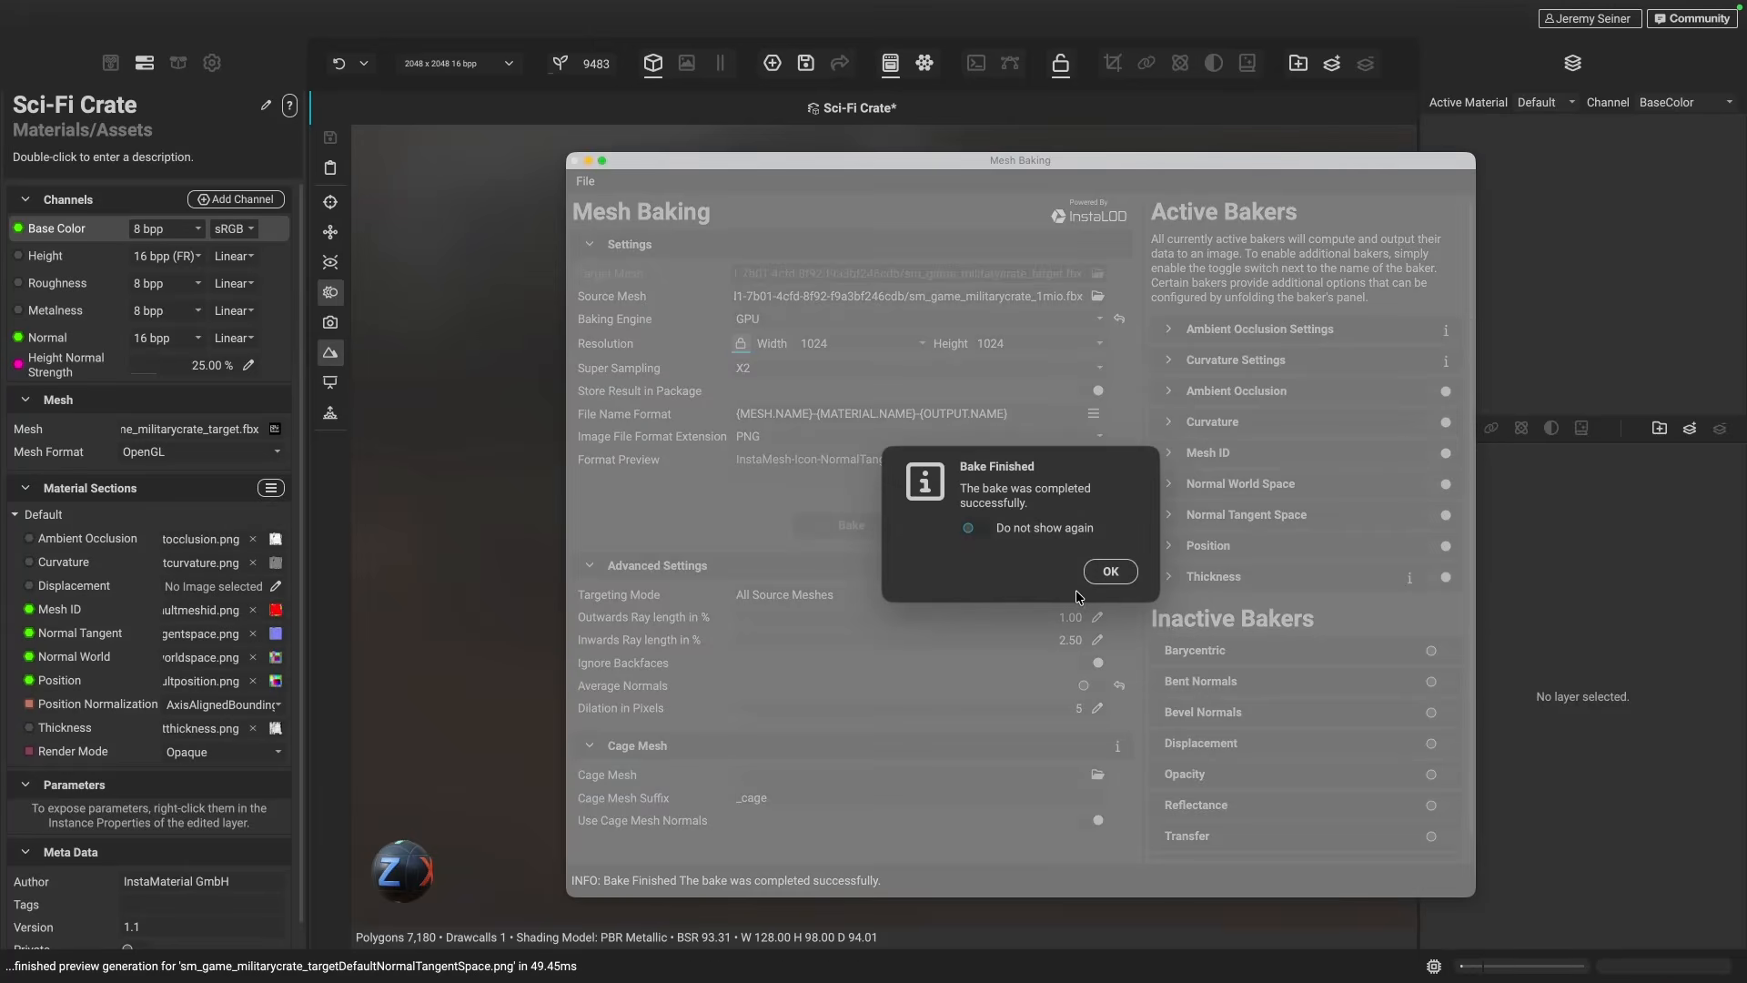
{"action": "left_click", "coordinate": [1110, 571]}
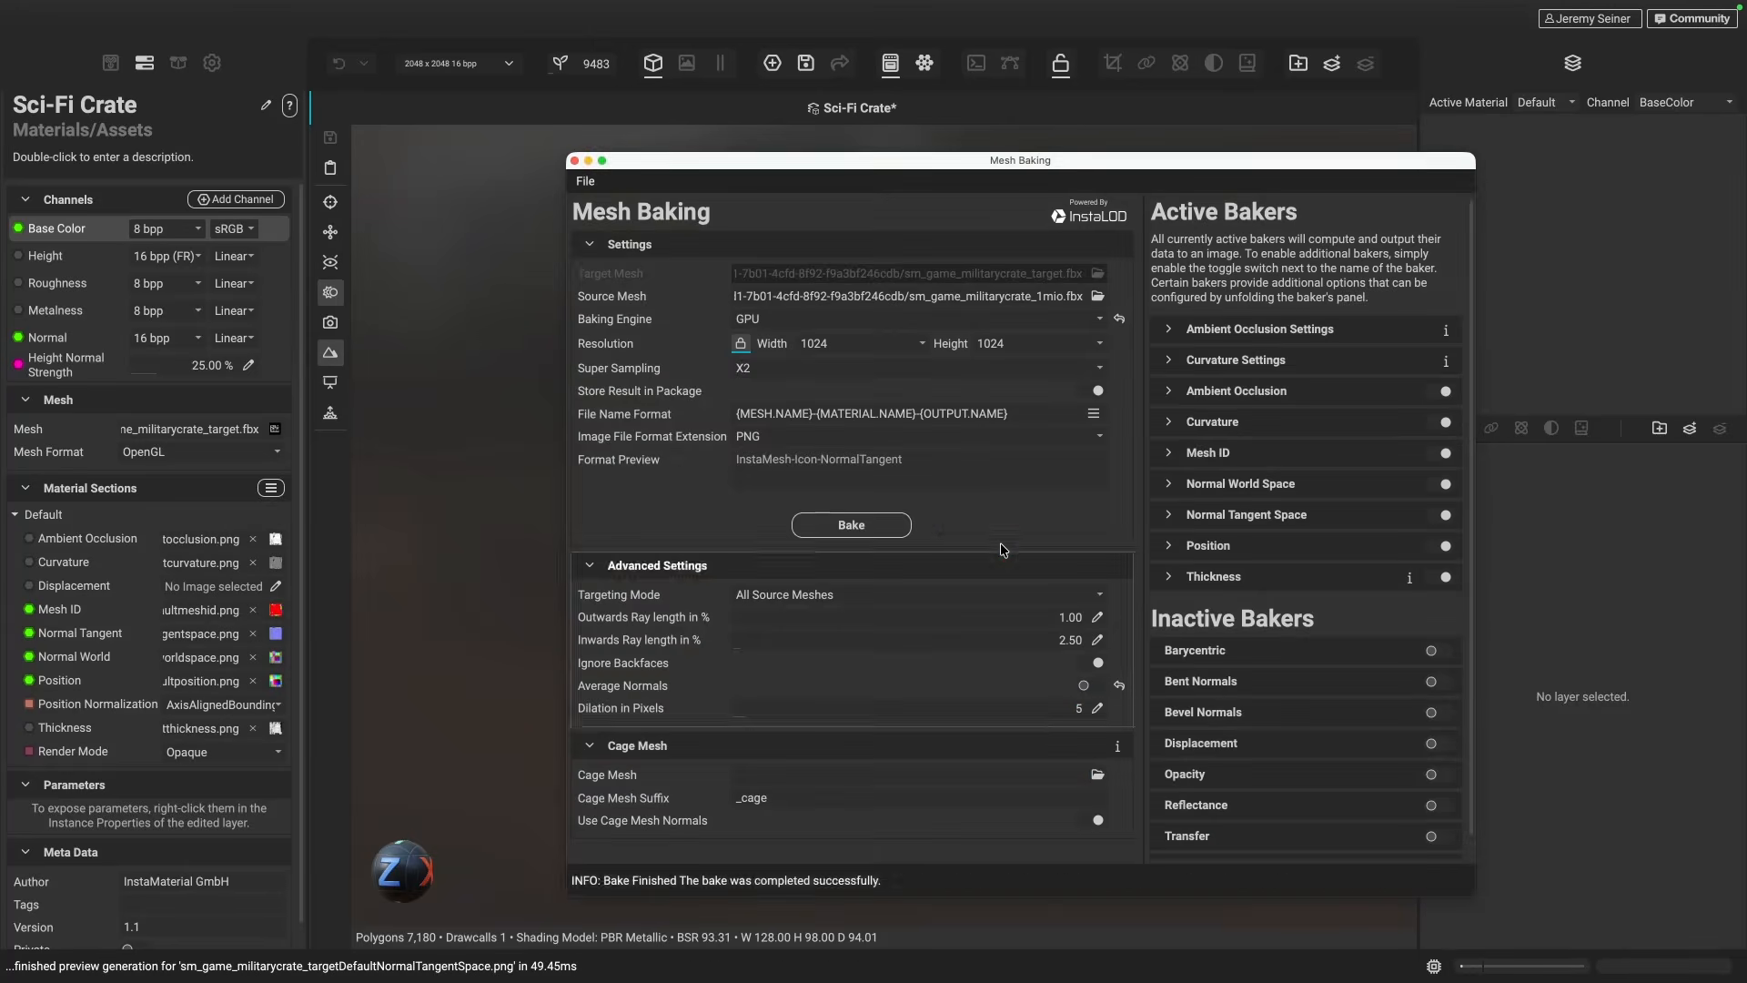
{"action": "left_click", "coordinate": [574, 160]}
- Examine the baked normal details on the crate's front, especially around the latch and the recessed handle, from close up and farther away
{"action": "scroll", "coordinate": [959, 522], "scroll_direction": "up", "scroll_amount": 2}
{"action": "left_click_drag", "start_coordinate": [978, 511], "coordinate": [1079, 557], "text": "alt"}
{"action": "scroll", "coordinate": [913, 523], "scroll_direction": "up", "scroll_amount": 5}
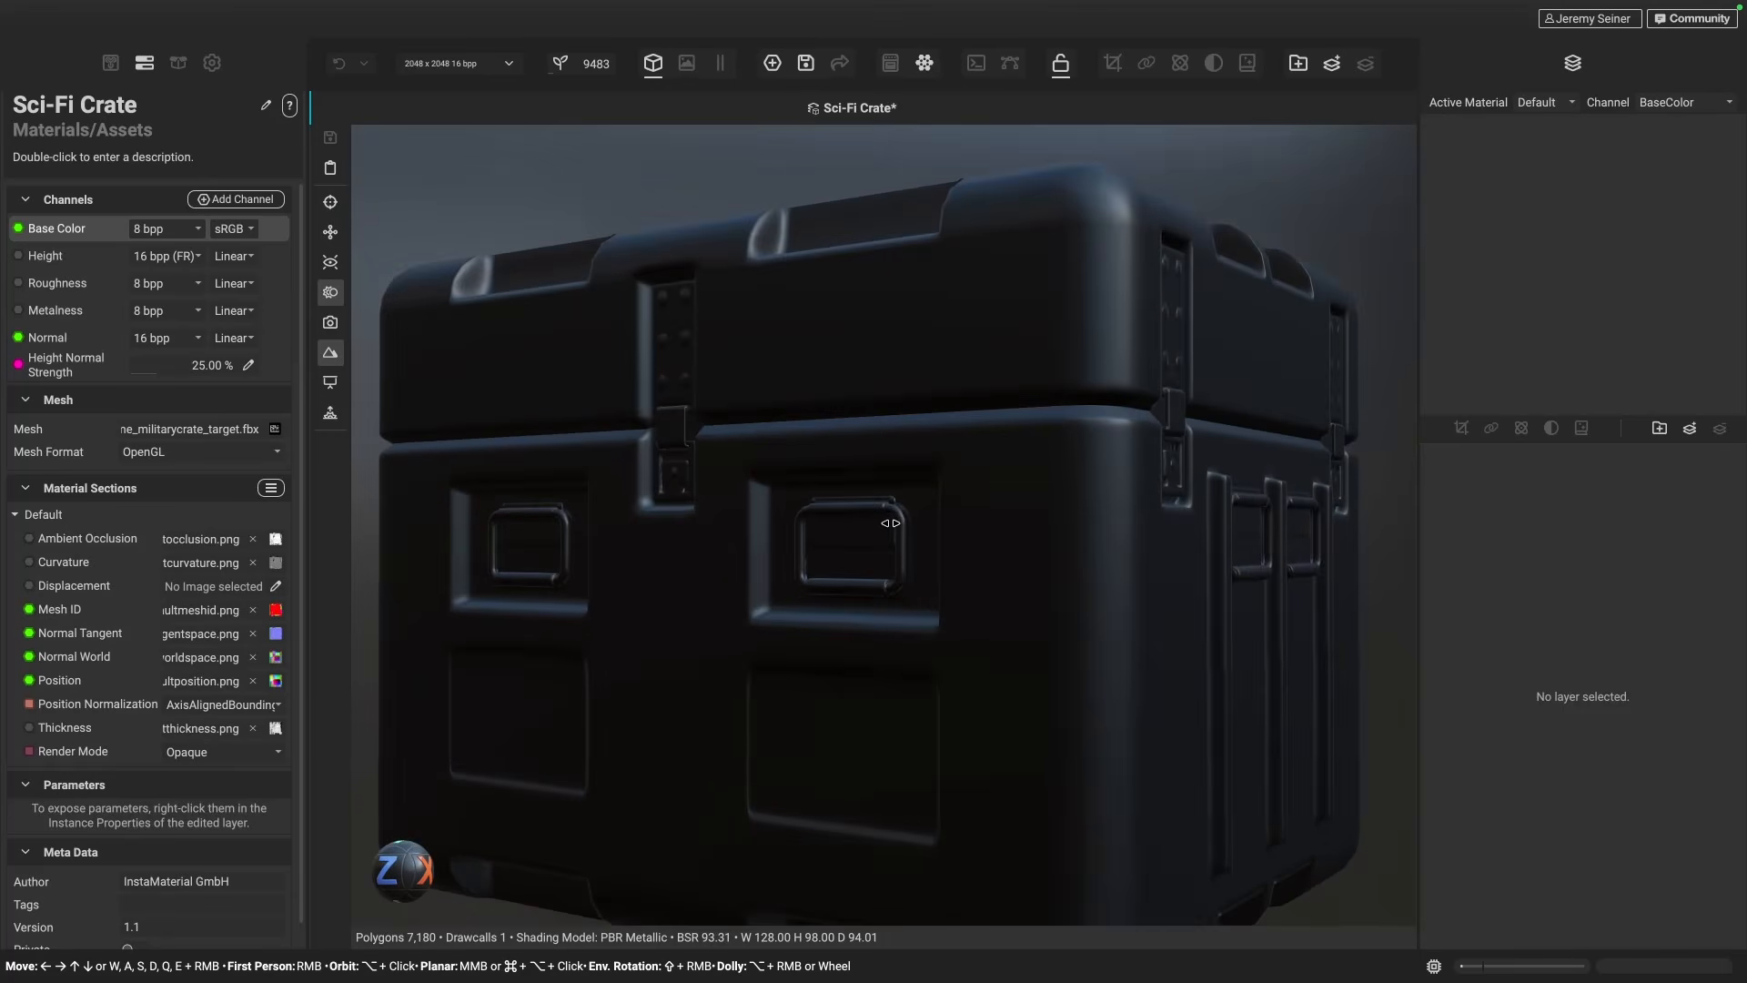
{"action": "scroll", "coordinate": [801, 535], "scroll_direction": "up", "scroll_amount": 2}
{"action": "scroll", "coordinate": [850, 534], "scroll_direction": "up", "scroll_amount": 3}
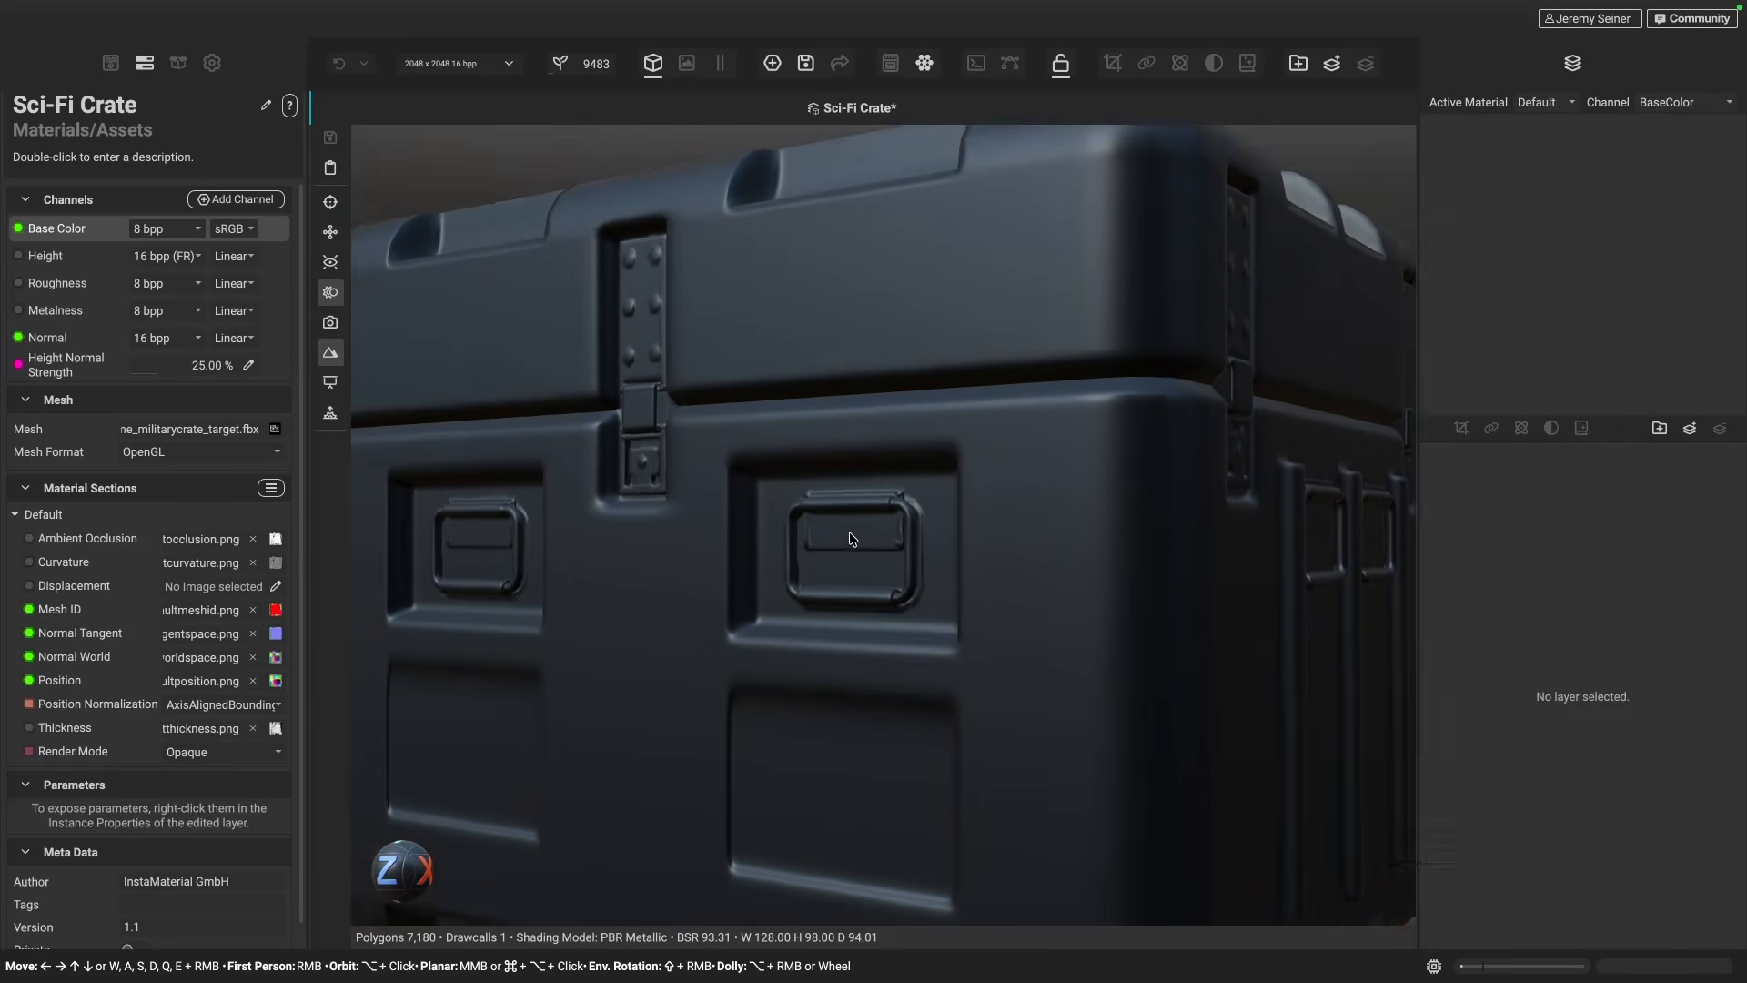
{"action": "middle_click_drag", "start_coordinate": [850, 533], "coordinate": [846, 510]}
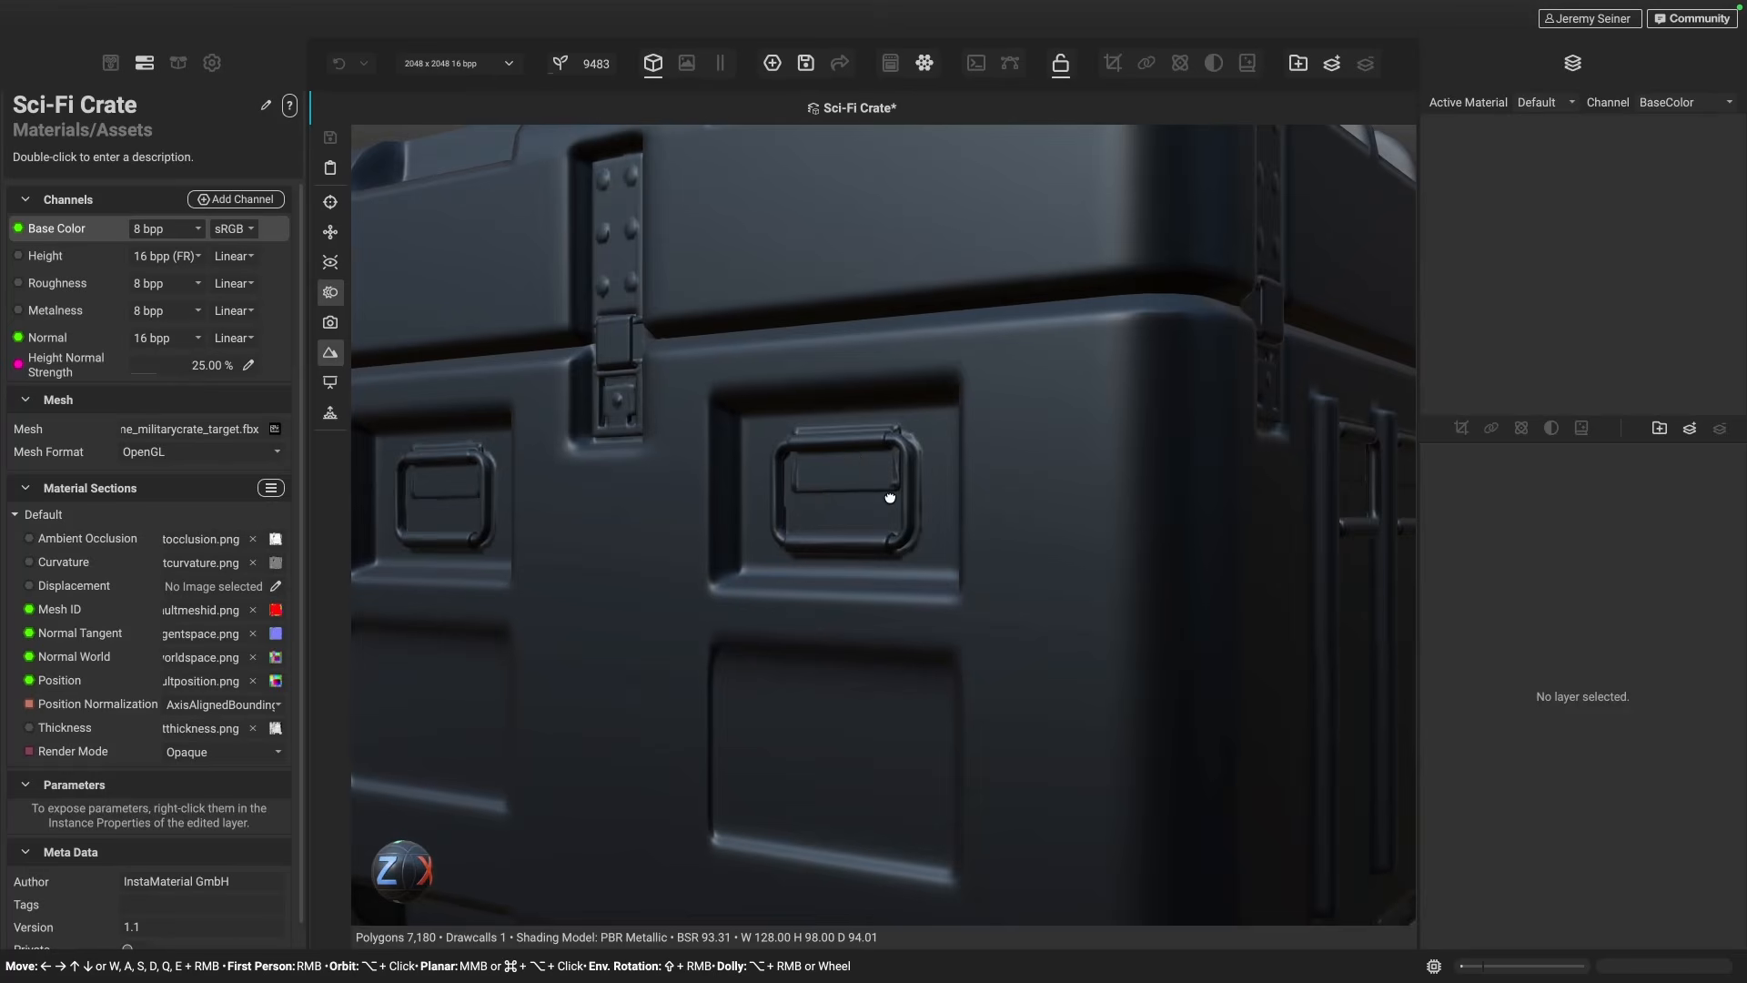
{"action": "scroll", "coordinate": [890, 497], "scroll_direction": "up", "scroll_amount": 3}
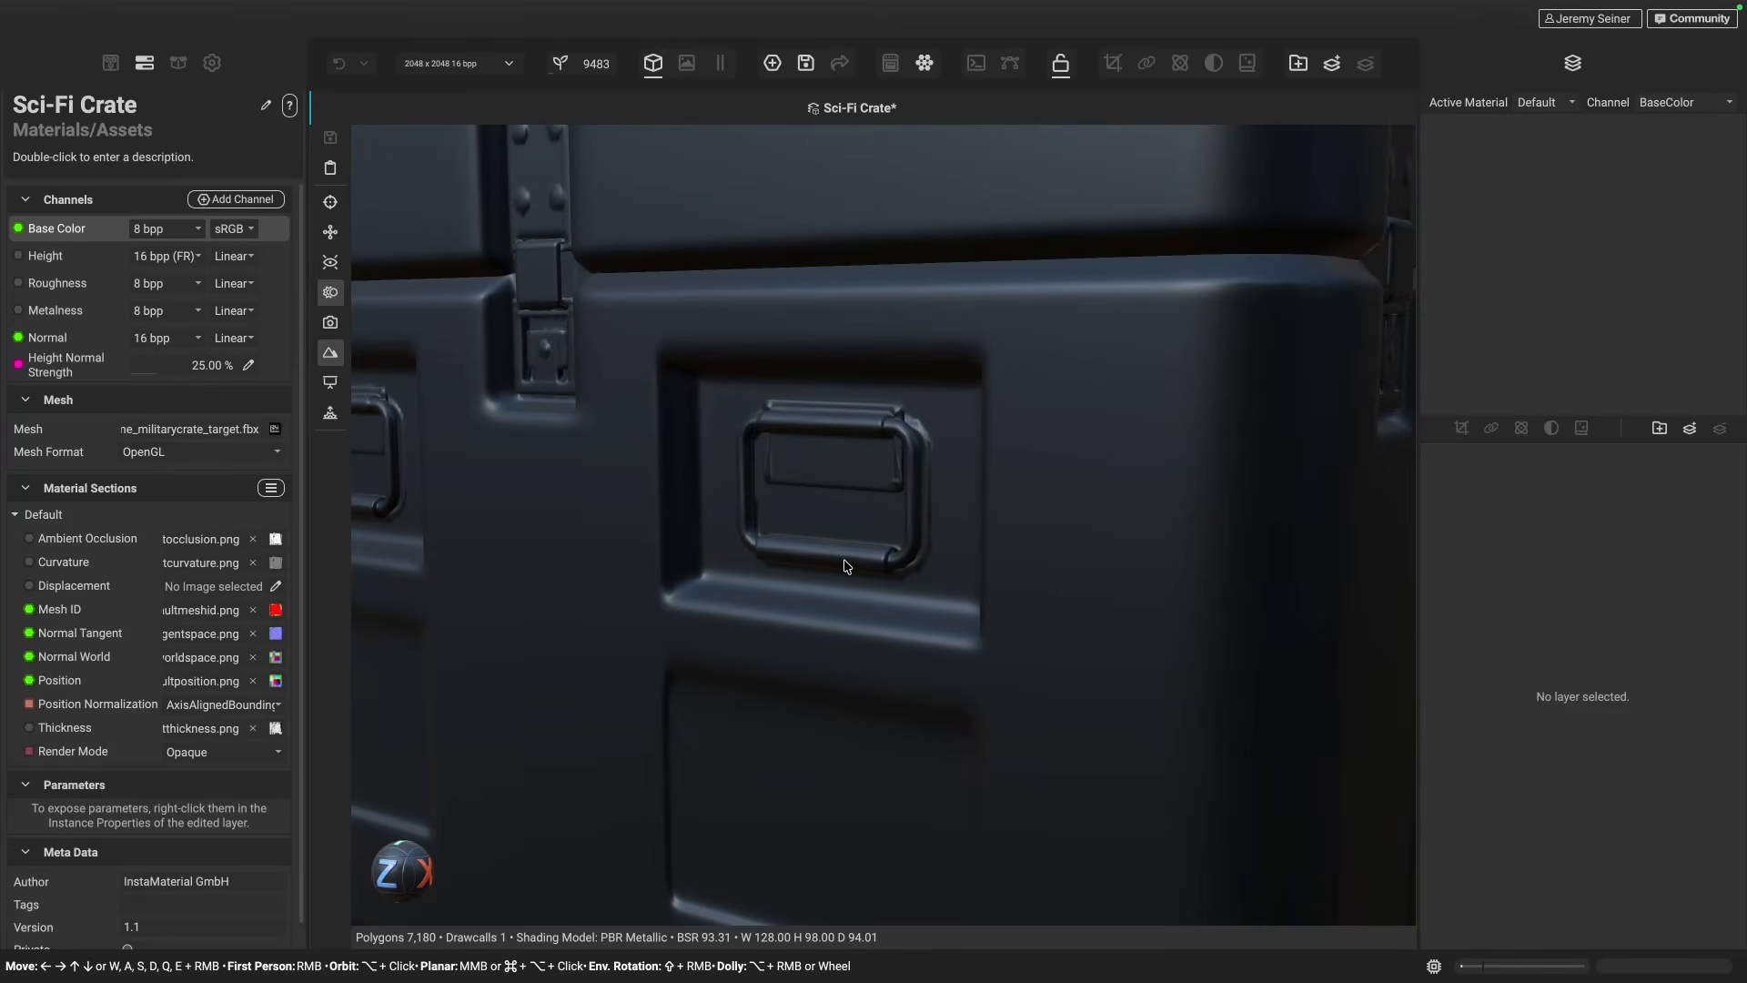
{"action": "scroll", "coordinate": [889, 499], "scroll_direction": "up", "scroll_amount": 2}
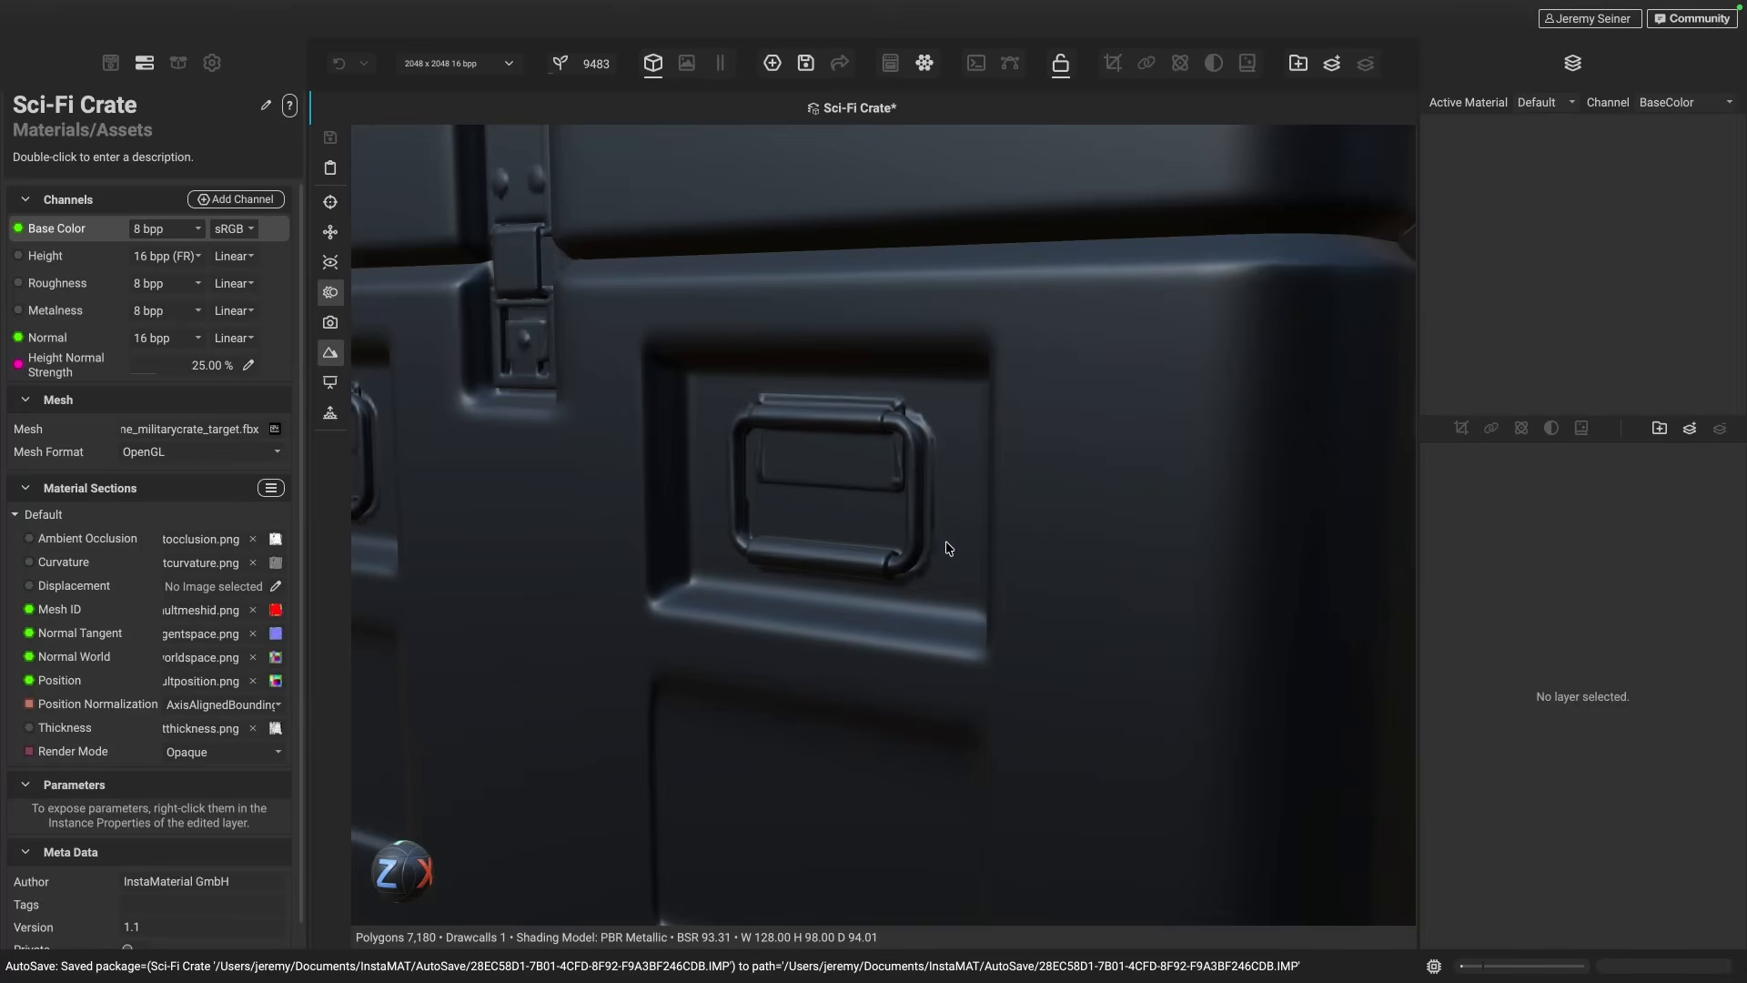
{"action": "scroll", "coordinate": [960, 574], "scroll_direction": "down", "scroll_amount": 3}
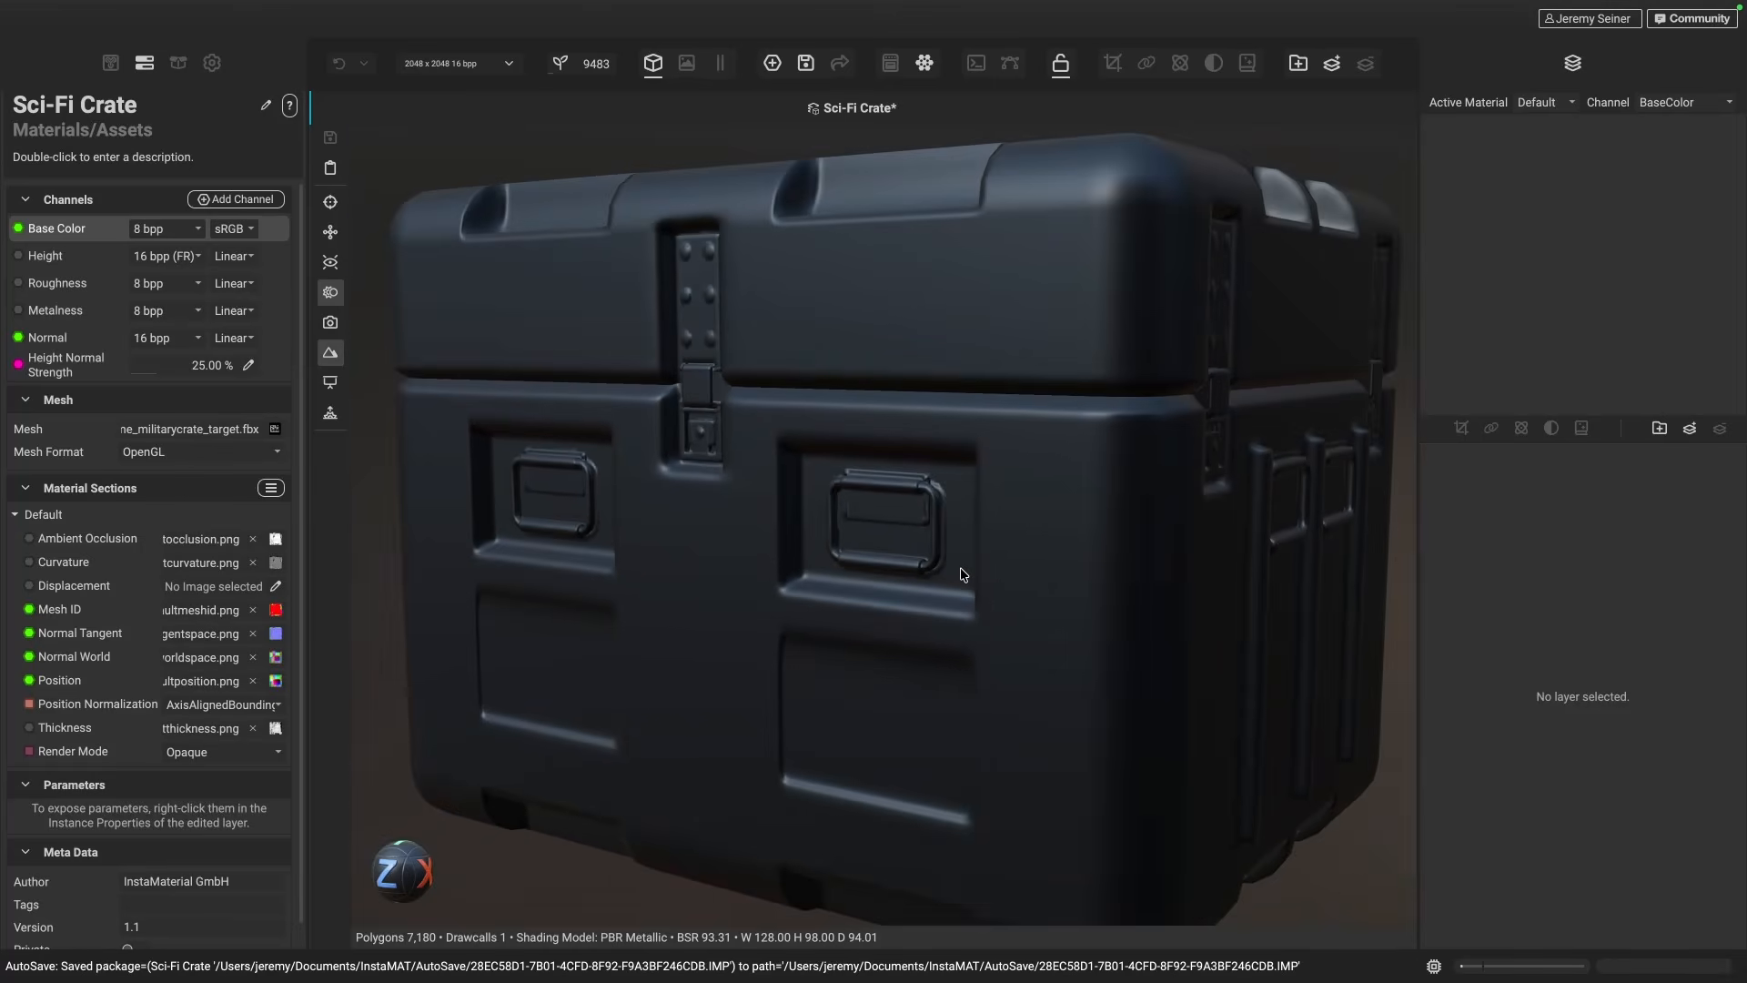
{"action": "scroll", "coordinate": [957, 569], "scroll_direction": "down", "scroll_amount": 2}
{"action": "mouse_move", "coordinate": [936, 555]}
{"action": "right_mouse_down", "text": "shift"}
{"action": "mouse_move", "coordinate": [992, 552]}
{"action": "mouse_move", "coordinate": [900, 556]}
{"action": "mouse_move", "coordinate": [939, 559]}
{"action": "right_mouse_up", "text": "shift"}
{"action": "scroll", "coordinate": [935, 559], "scroll_direction": "up", "scroll_amount": 3}
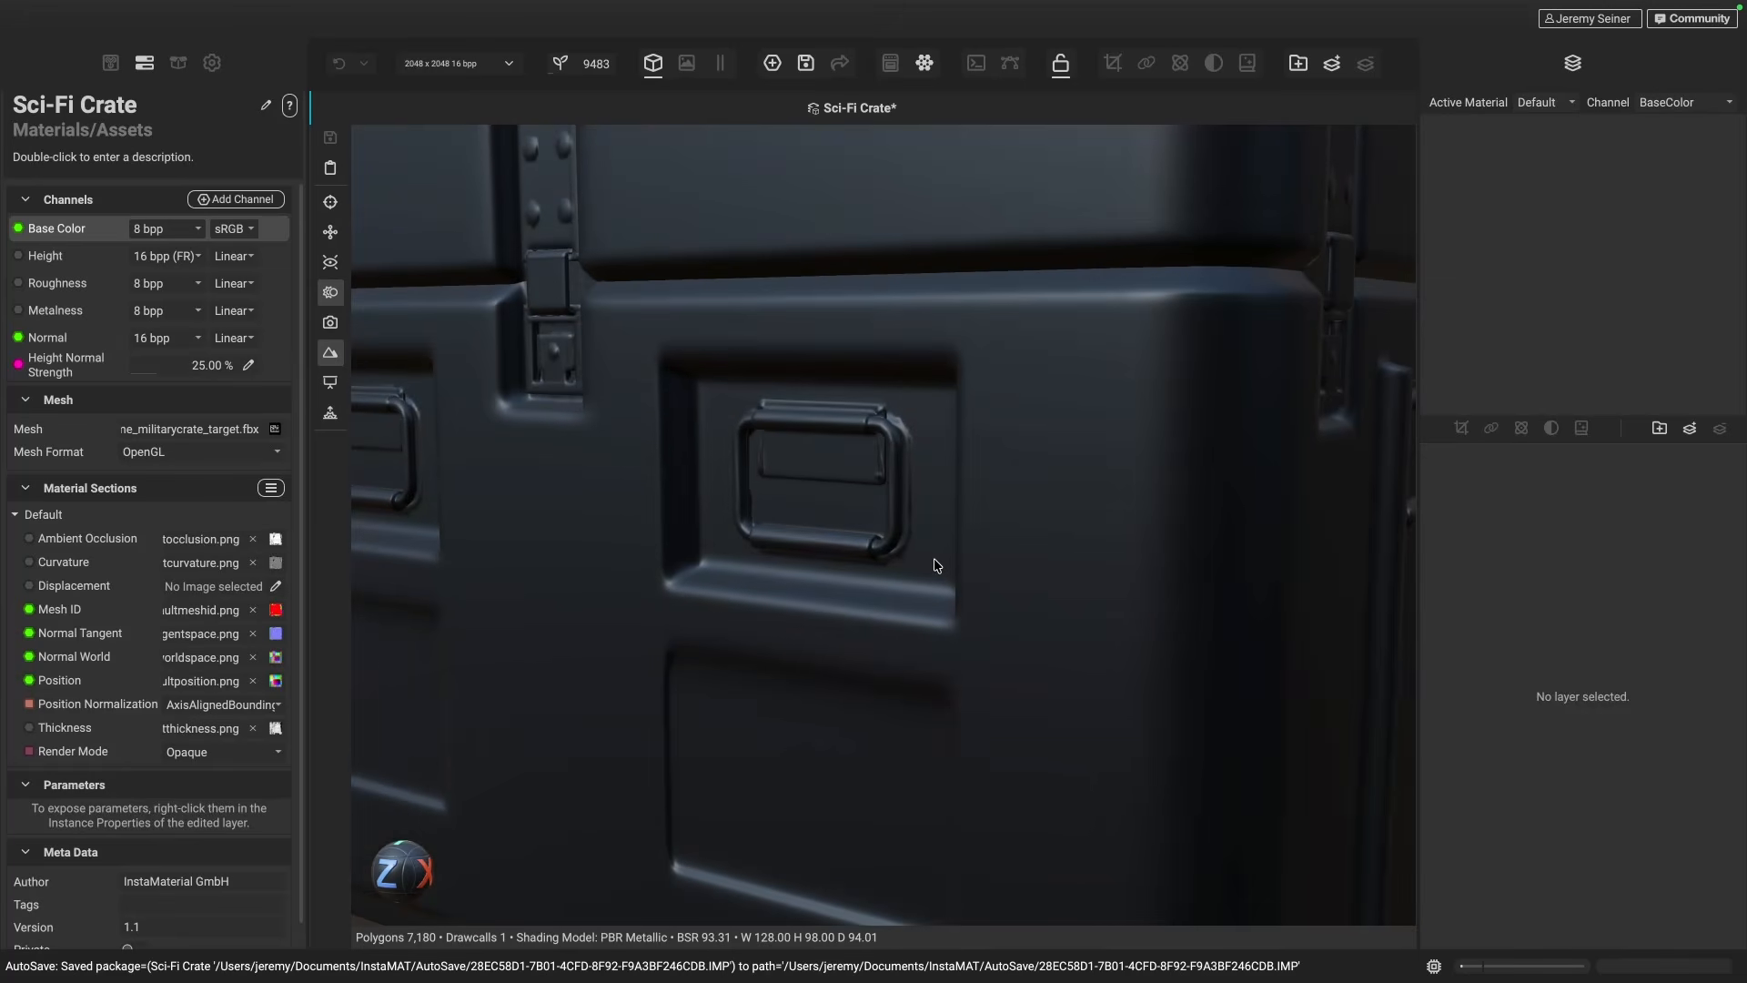
{"action": "scroll", "coordinate": [933, 558], "scroll_direction": "down", "scroll_amount": 5}
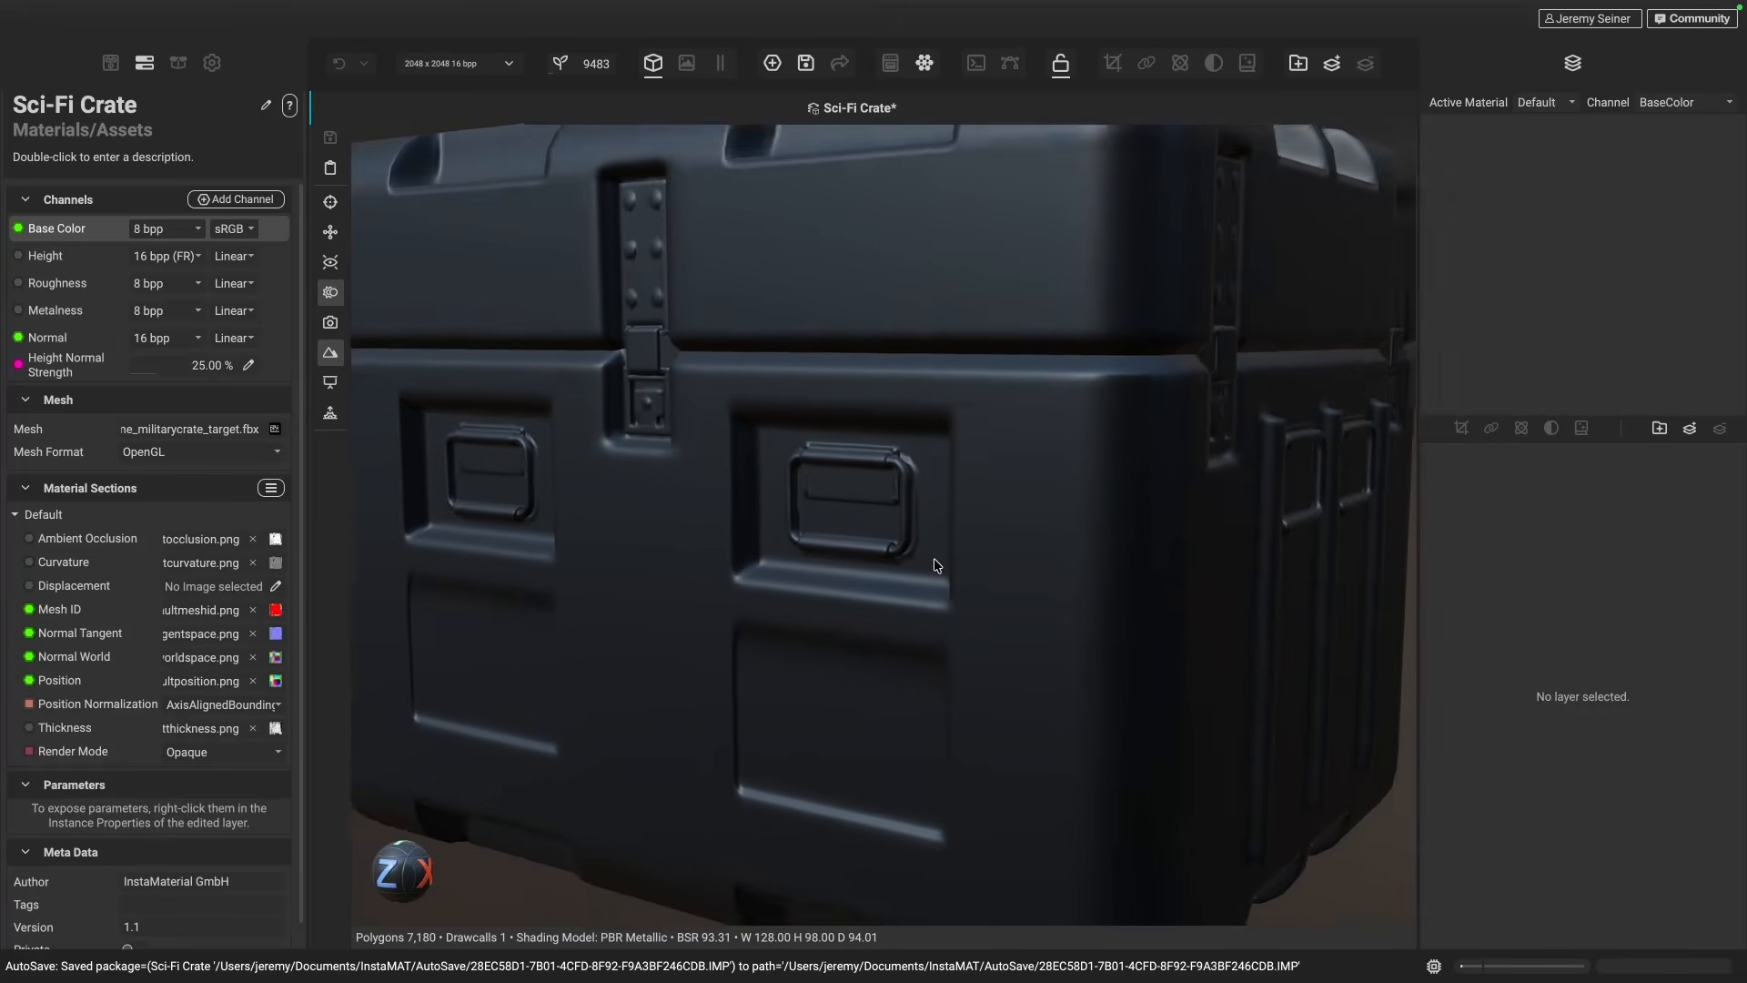